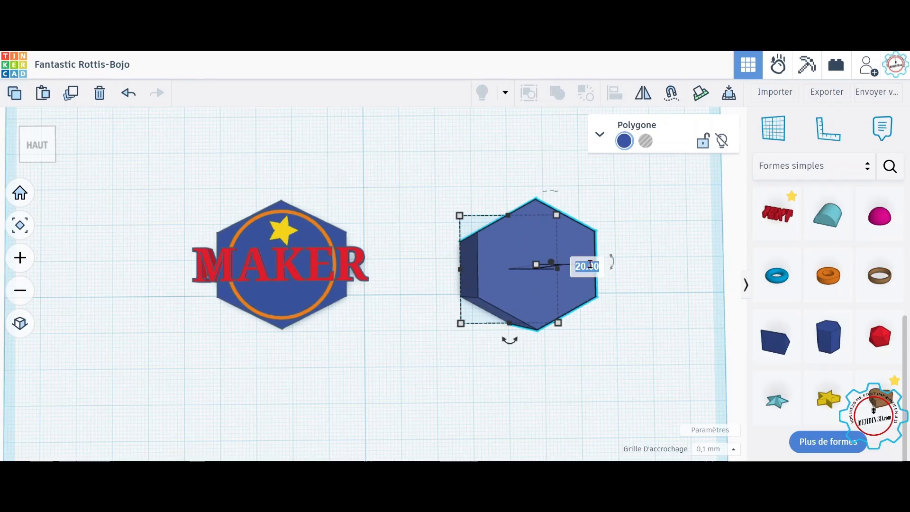
# Step: Set the new hexagon's height to 2 mm and move it toward the back of the workplane
pyautogui.write('2')
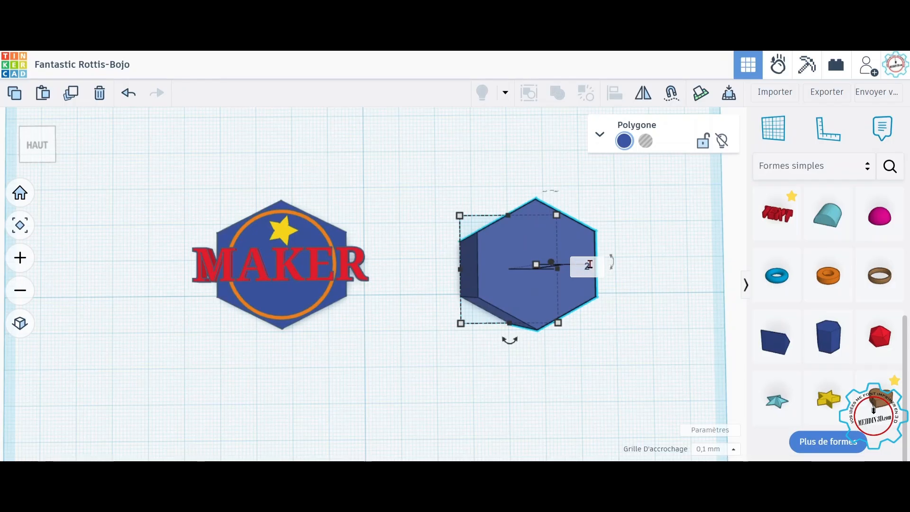
pyautogui.press('Return')
pyautogui.moveTo(657, 325); pyautogui.dragTo(638, 314, button='right')
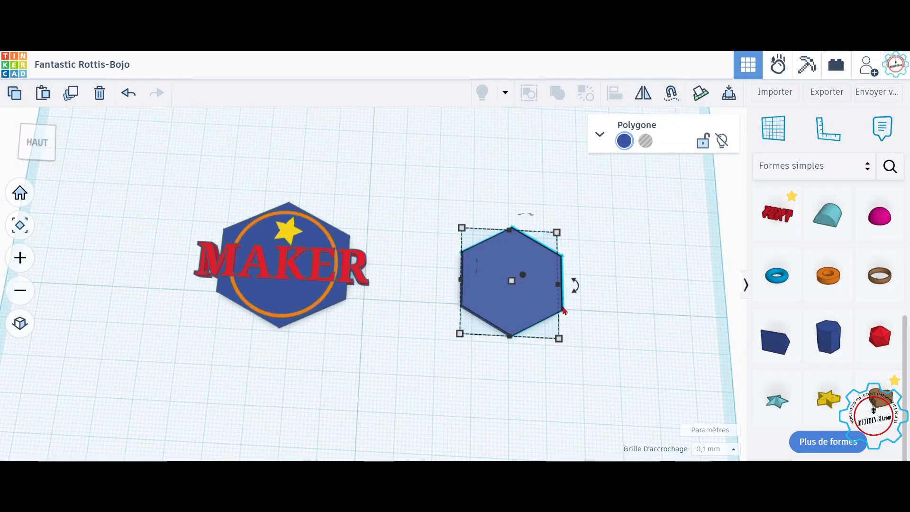
pyautogui.moveTo(542, 301); pyautogui.dragTo(525, 191)
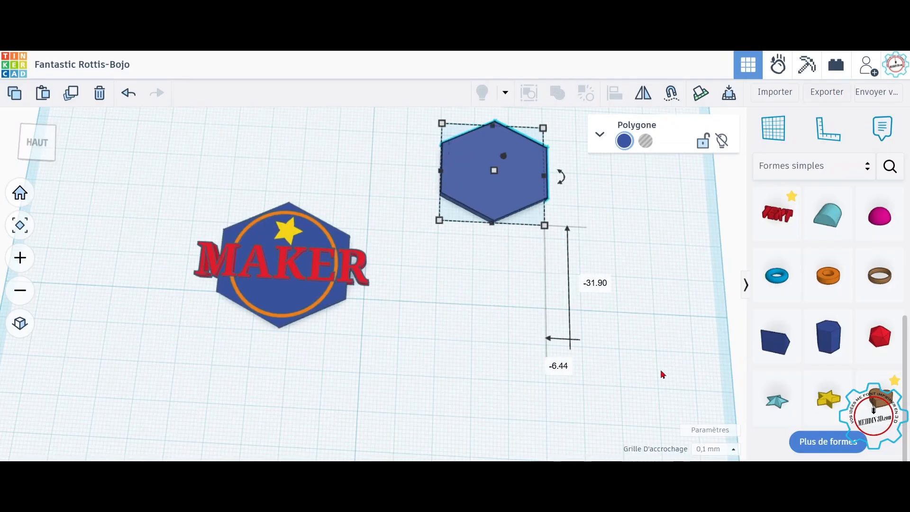
# Step: Place a cylinder on the workplane beside the hexagon and set its height to 3 mm
pyautogui.scroll(5, 844, 268)
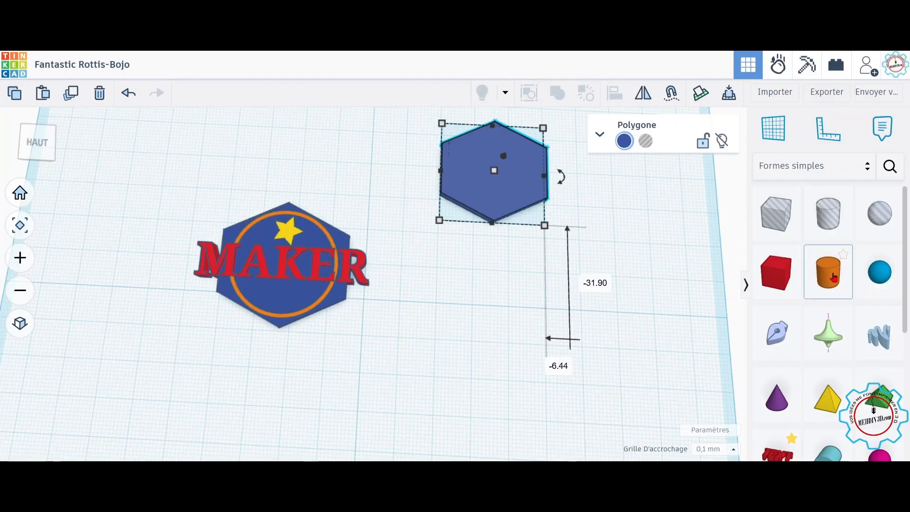
pyautogui.click(832, 283)
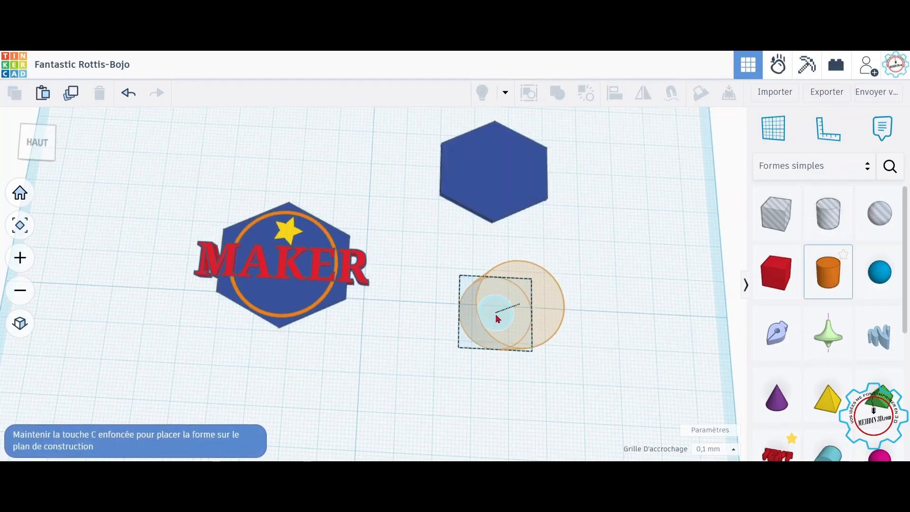
pyautogui.click(495, 313)
pyautogui.moveTo(597, 348); pyautogui.dragTo(597, 309, button='right')
pyautogui.moveTo(521, 266)
pyautogui.click(572, 298)
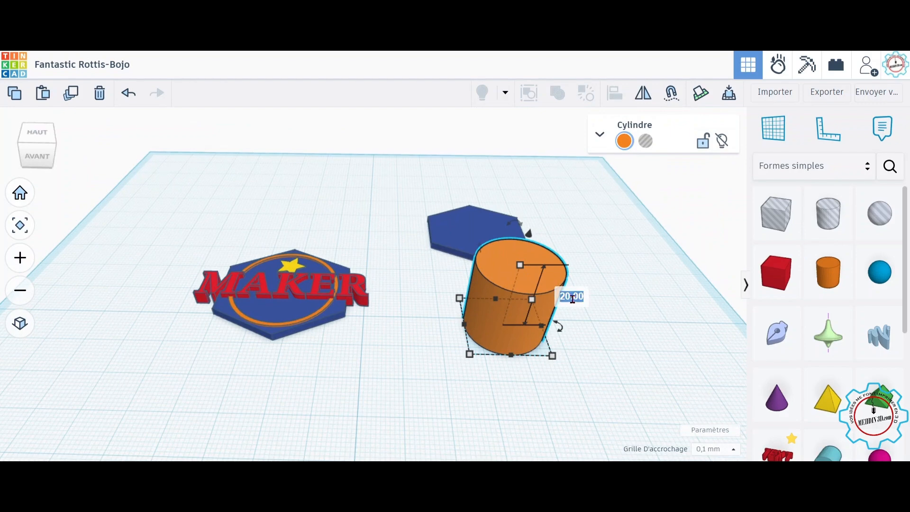
pyautogui.write('3')
pyautogui.press('Return')
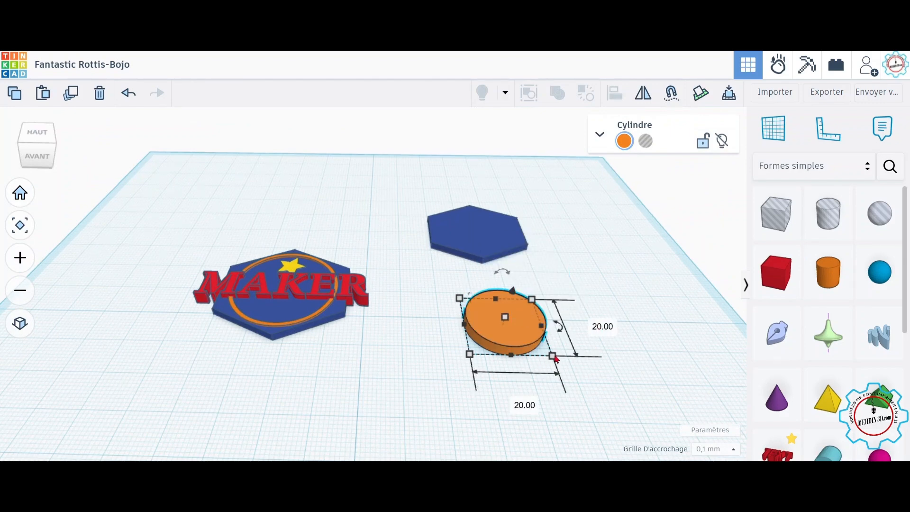
# Step: Resize the cylinder to 25 by 25 mm
pyautogui.click(600, 329)
pyautogui.write('25')
pyautogui.click(519, 409)
pyautogui.write('25')
pyautogui.press('Return')
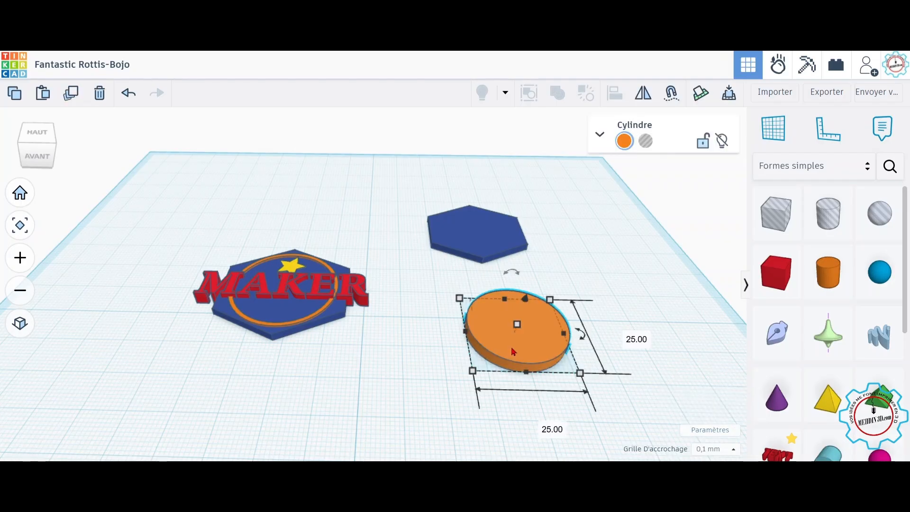
# Step: Duplicate the cylinder and resize the copy to 22 by 22 mm
pyautogui.keyDown('alt'); pyautogui.moveTo(513, 351); pyautogui.dragTo(405, 402); pyautogui.keyUp('alt')
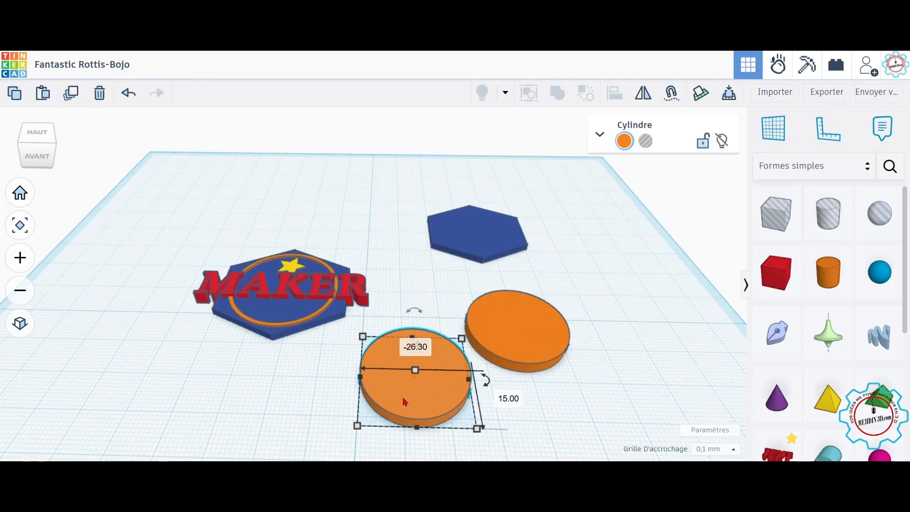
pyautogui.click(423, 409)
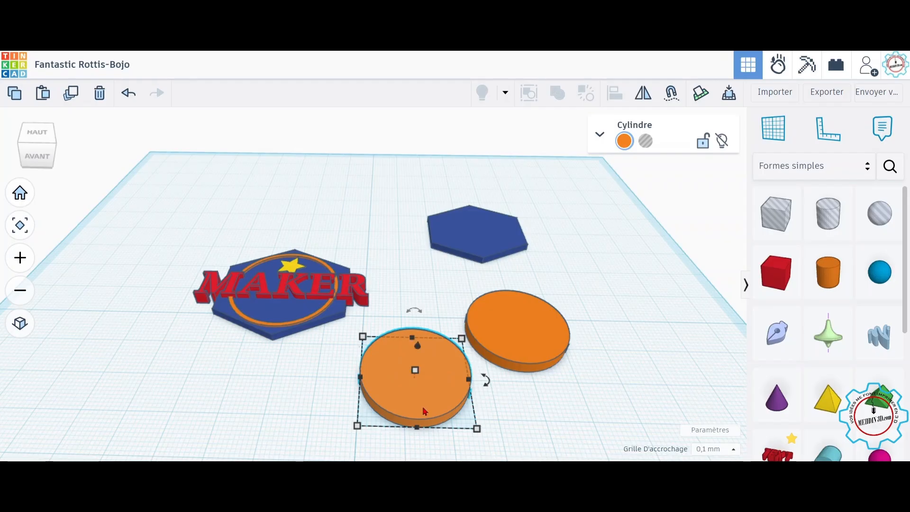
pyautogui.click(479, 433)
pyautogui.scroll(-2, 549, 427)
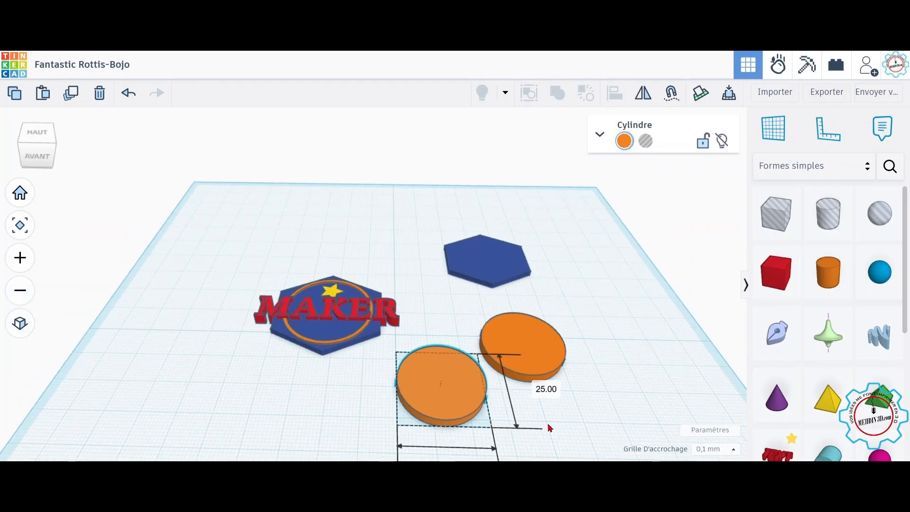
pyautogui.moveTo(549, 426); pyautogui.dragTo(550, 365, button='middle')
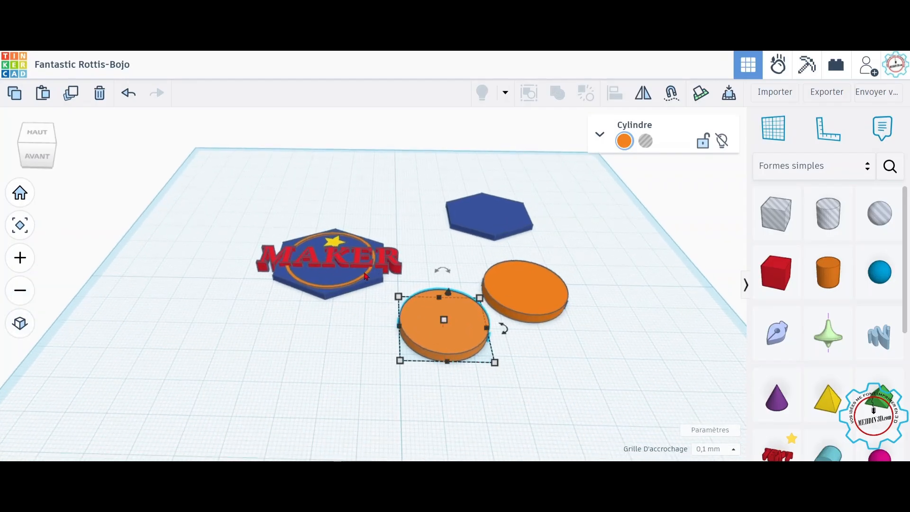
pyautogui.moveTo(495, 365)
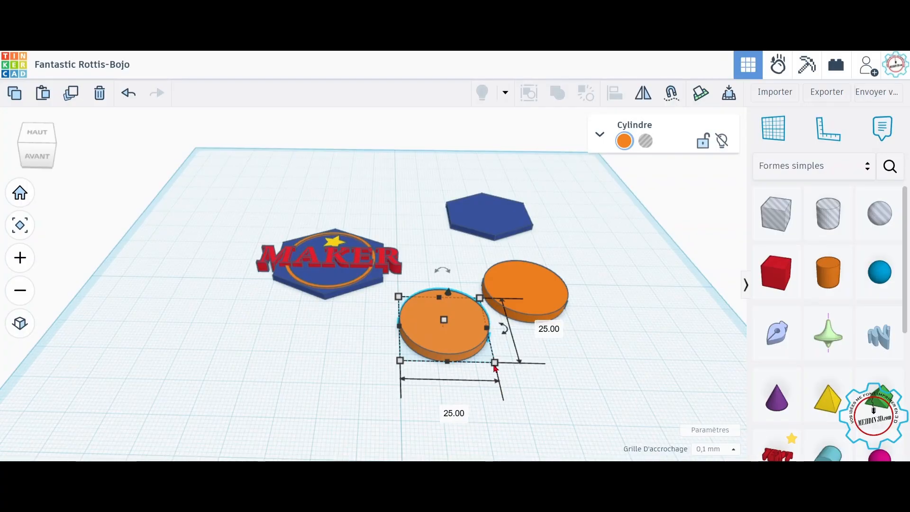
pyautogui.click(548, 332)
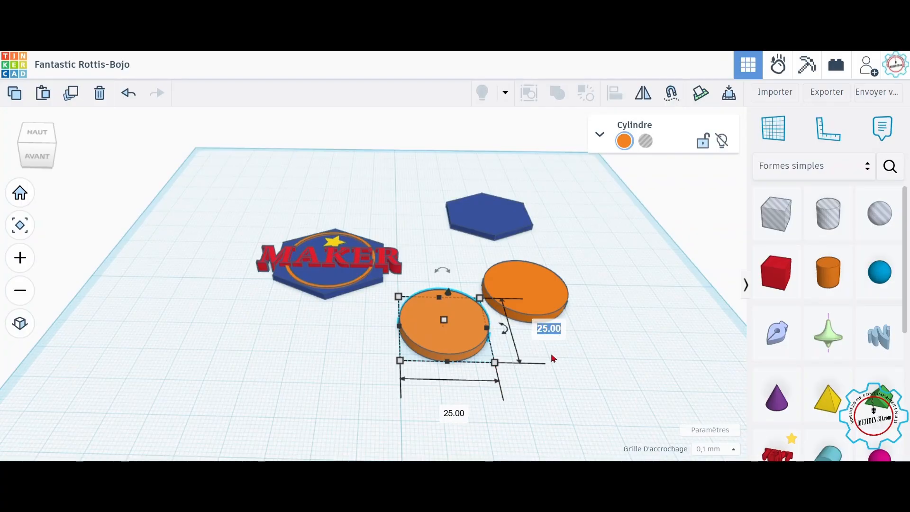
pyautogui.write('22')
pyautogui.click(445, 414)
pyautogui.write('2')
pyautogui.press('Return')
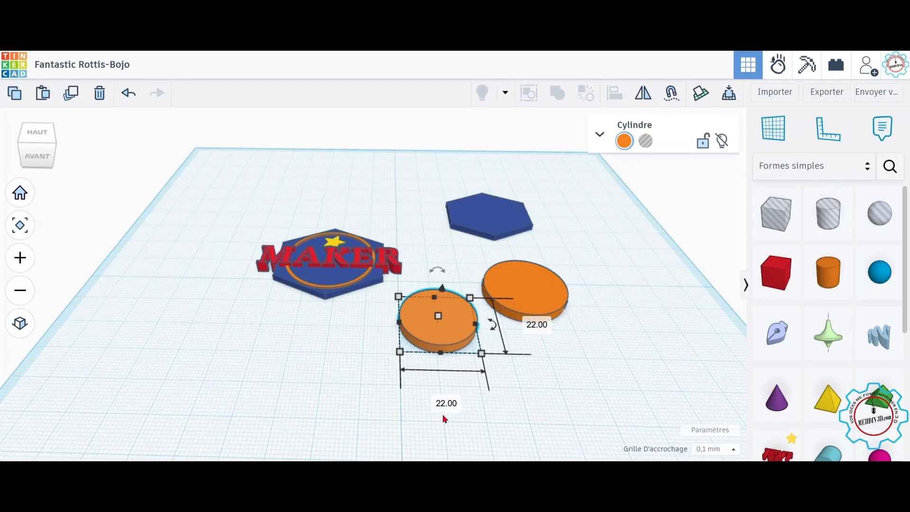
# Step: Make the smaller cylinder a hole and center it within the larger cylinder
pyautogui.click(648, 146)
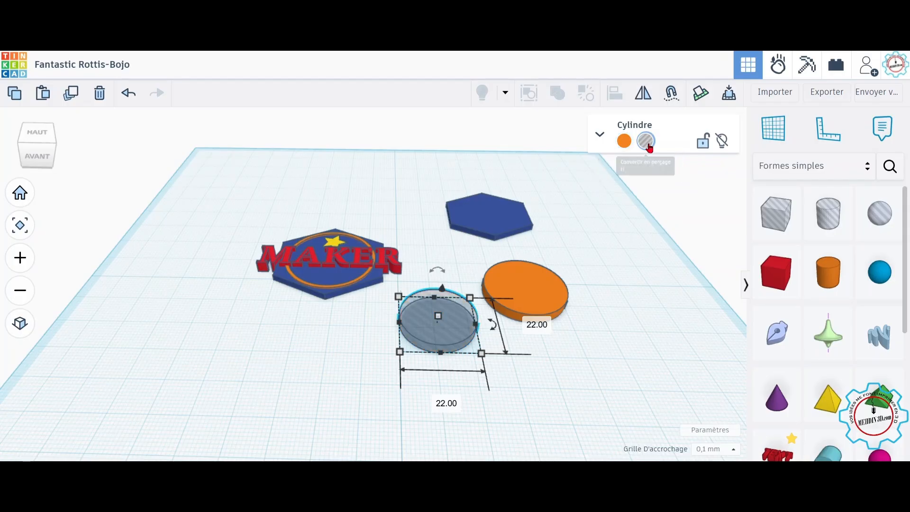
pyautogui.moveTo(600, 371); pyautogui.dragTo(434, 294)
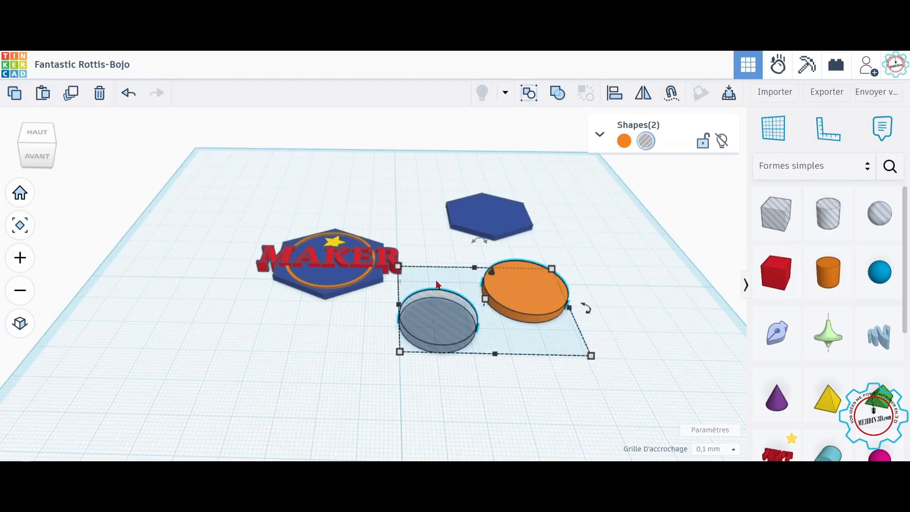
pyautogui.click(615, 97)
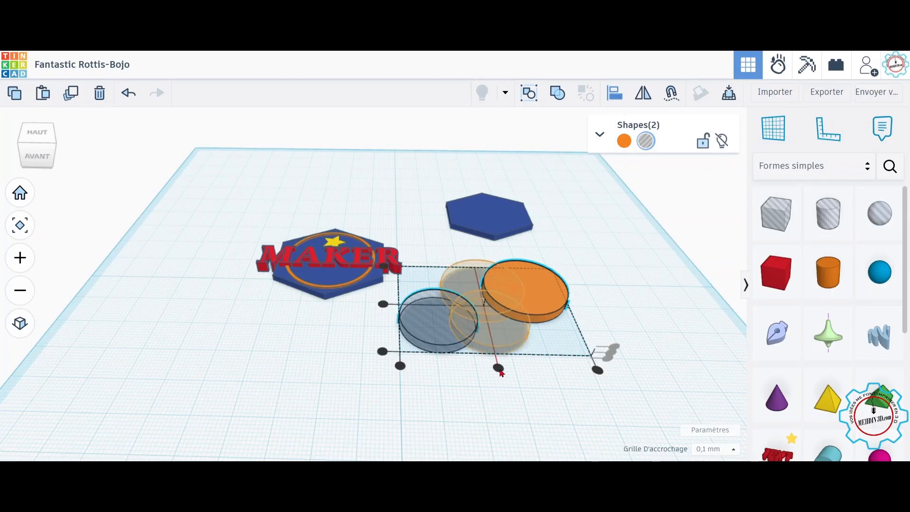
pyautogui.click(498, 369)
pyautogui.click(427, 304)
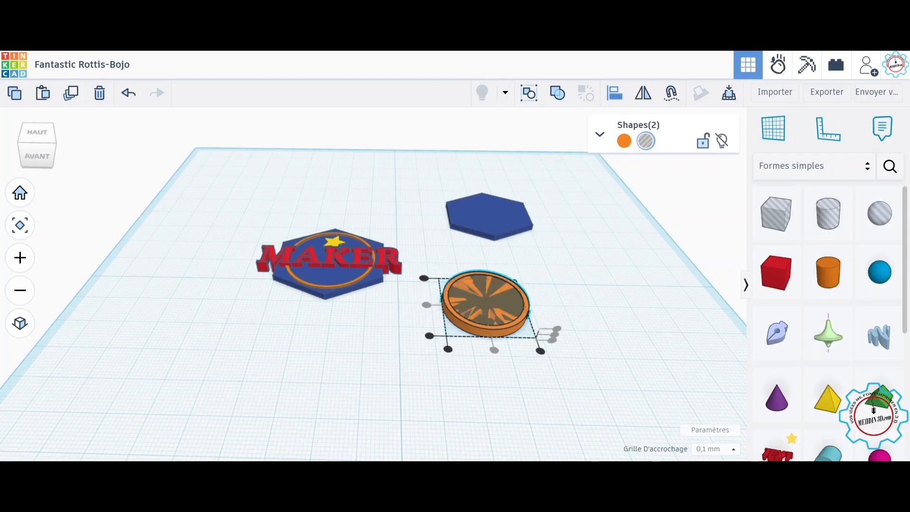
# Step: Group the cylinder and the hole into a ring
pyautogui.click(557, 95)
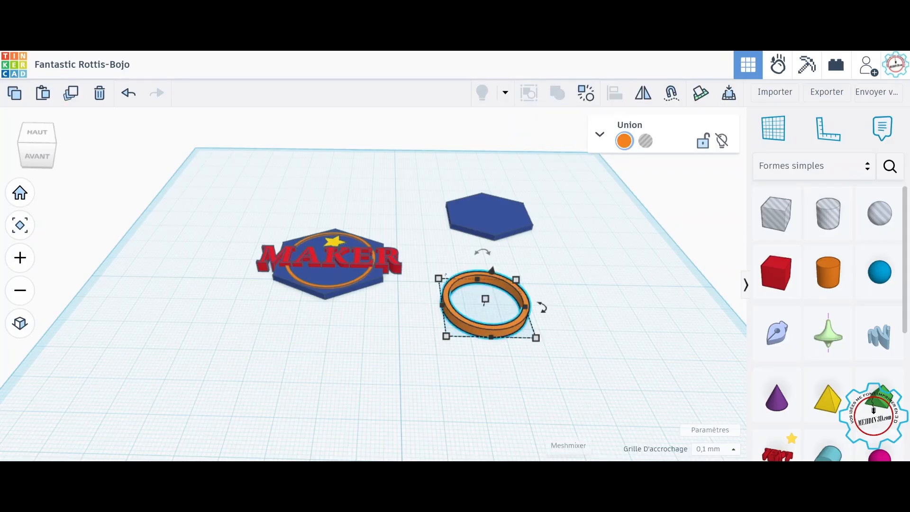
pyautogui.moveTo(592, 342); pyautogui.dragTo(561, 396, button='right')
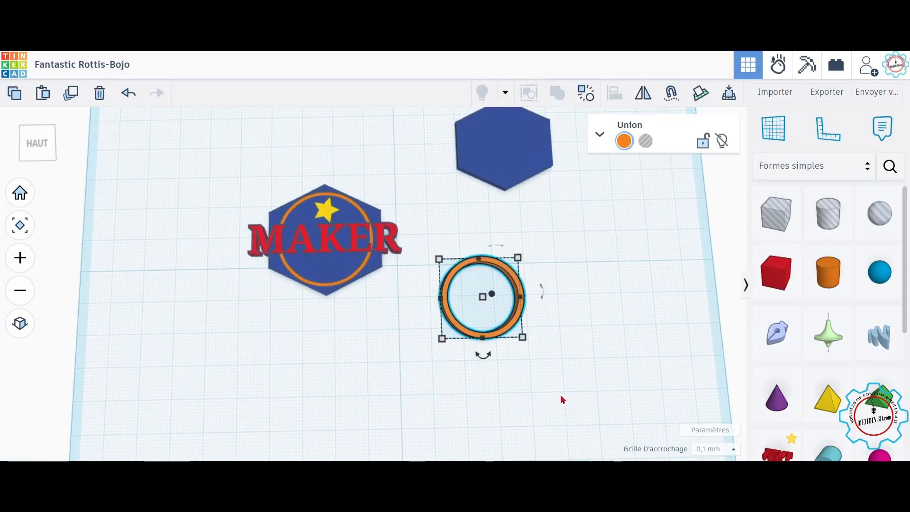
pyautogui.moveTo(583, 365); pyautogui.dragTo(535, 397, button='middle')
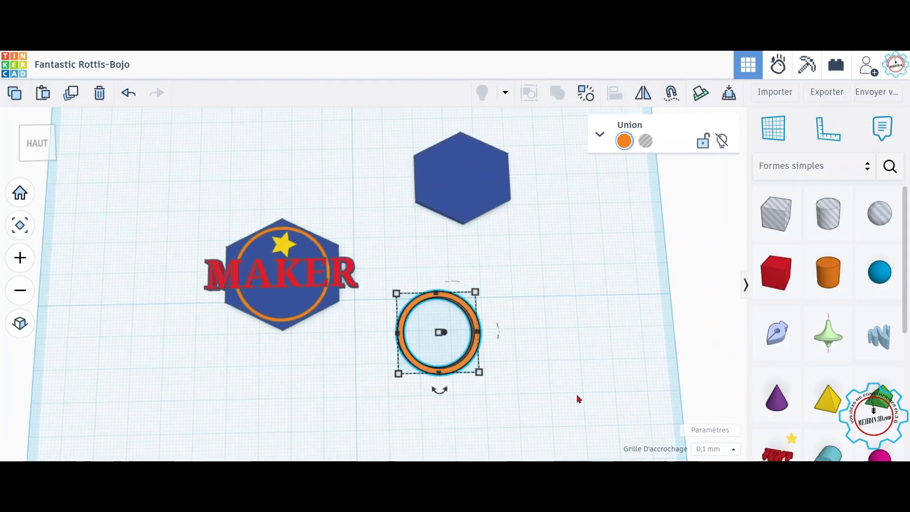
# Step: Center the ring on the hexagon and group the two shapes together
pyautogui.moveTo(587, 402); pyautogui.dragTo(435, 177)
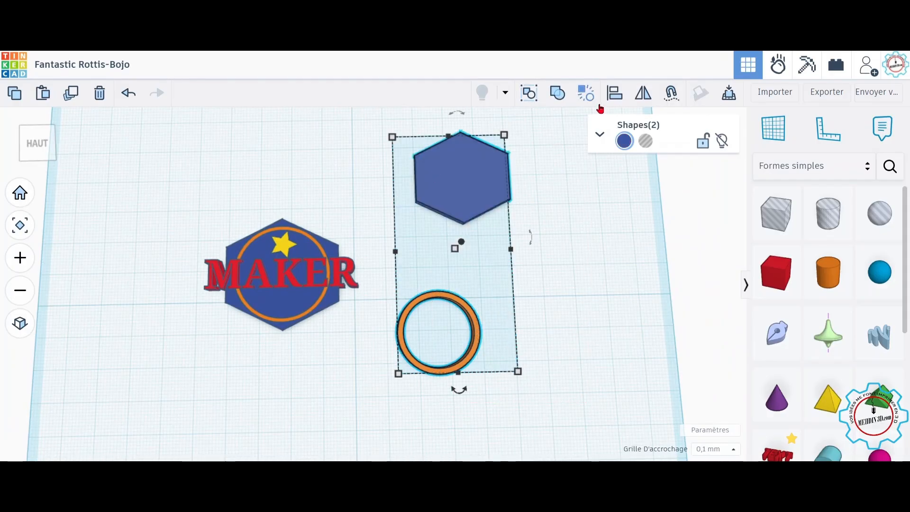
pyautogui.click(615, 93)
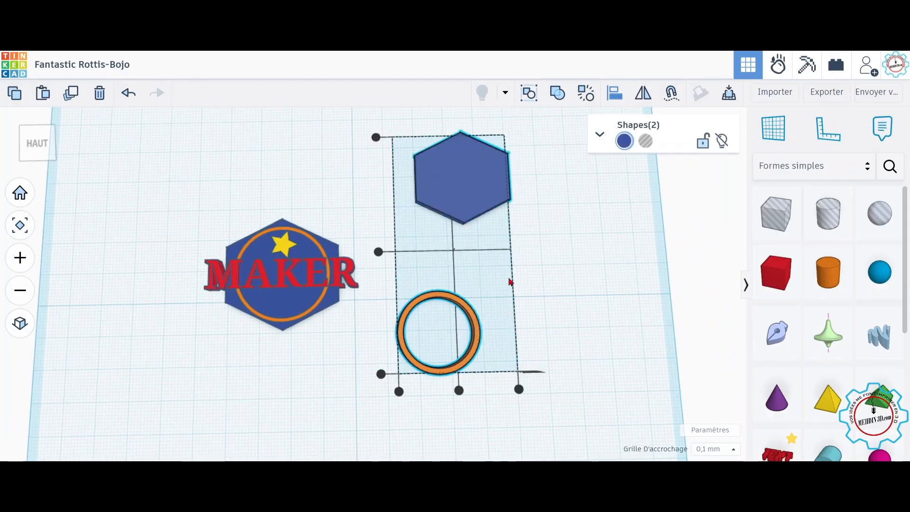
pyautogui.click(380, 253)
pyautogui.click(458, 315)
pyautogui.moveTo(491, 364); pyautogui.dragTo(470, 321, button='right')
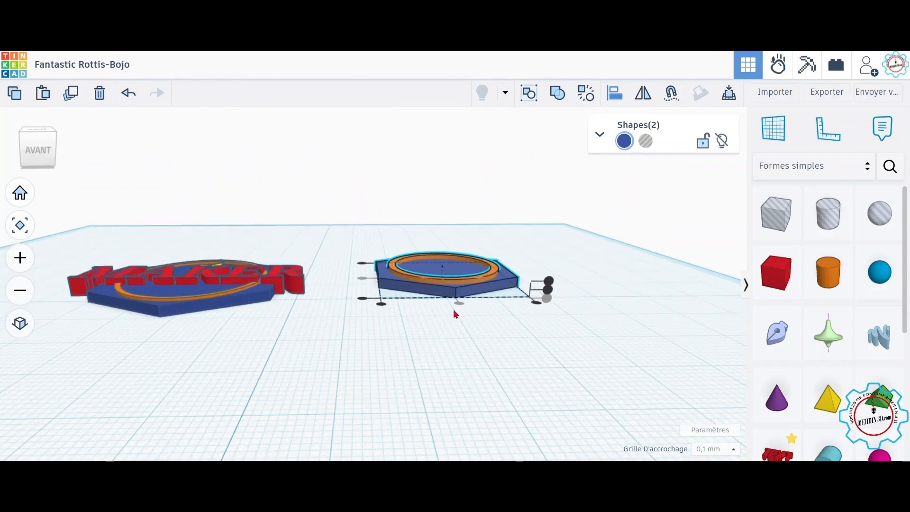
pyautogui.scroll(5, 450, 313)
pyautogui.scroll(-4, 475, 313)
pyautogui.moveTo(478, 317); pyautogui.dragTo(480, 389, button='right')
pyautogui.moveTo(505, 307); pyautogui.dragTo(502, 340, button='right')
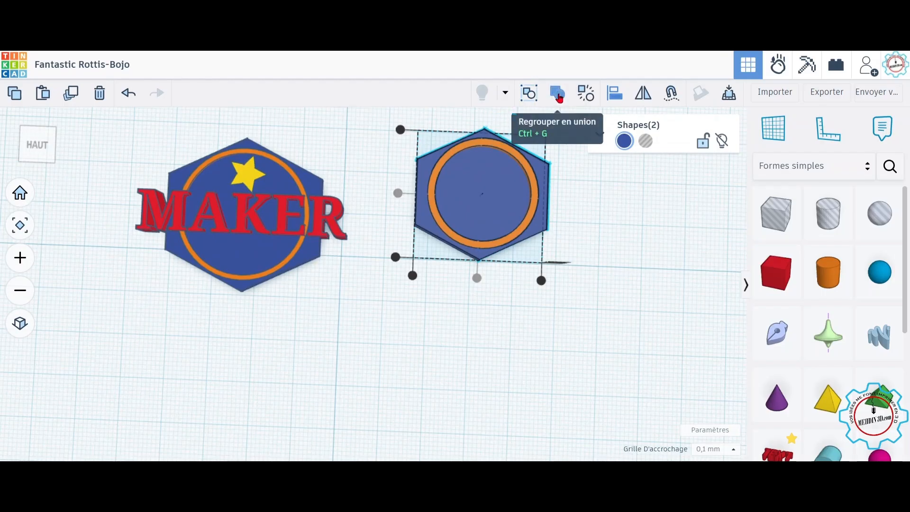
pyautogui.click(559, 98)
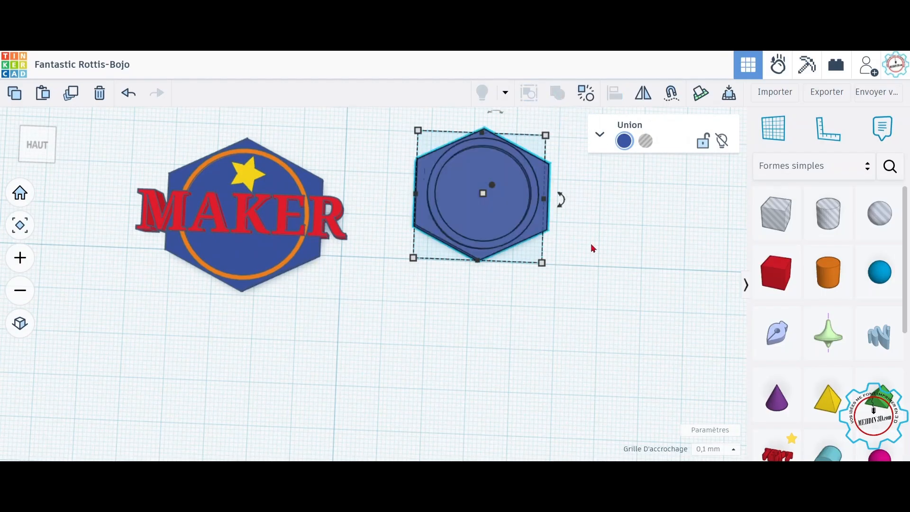
# Step: Switch the grouped badge to multicolour so the ring keeps its orange colour
pyautogui.moveTo(597, 276); pyautogui.dragTo(600, 248, button='right')
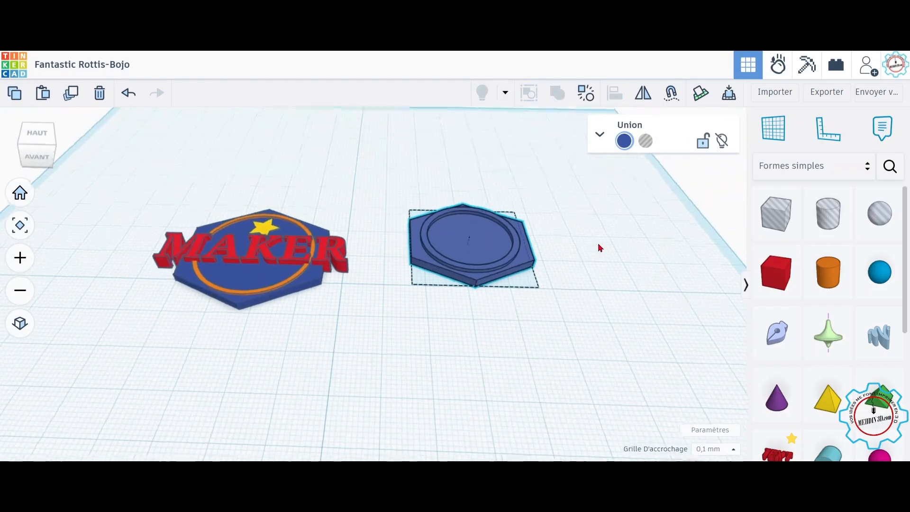
pyautogui.click(586, 94)
pyautogui.click(527, 97)
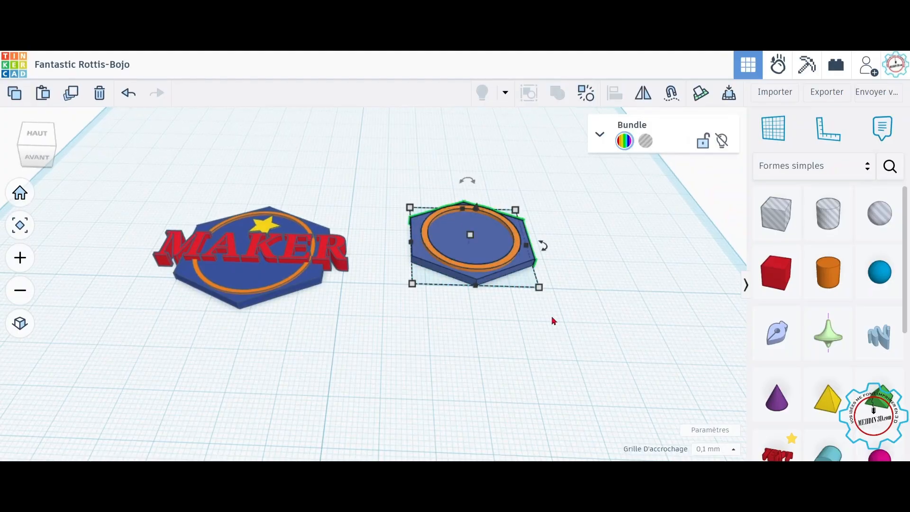
pyautogui.moveTo(545, 275)
pyautogui.mouseDown()
pyautogui.moveTo(539, 278)
pyautogui.moveTo(570, 309)
pyautogui.moveTo(545, 309)
pyautogui.moveTo(543, 288)
pyautogui.mouseUp()
pyautogui.scroll(2, 506, 385)
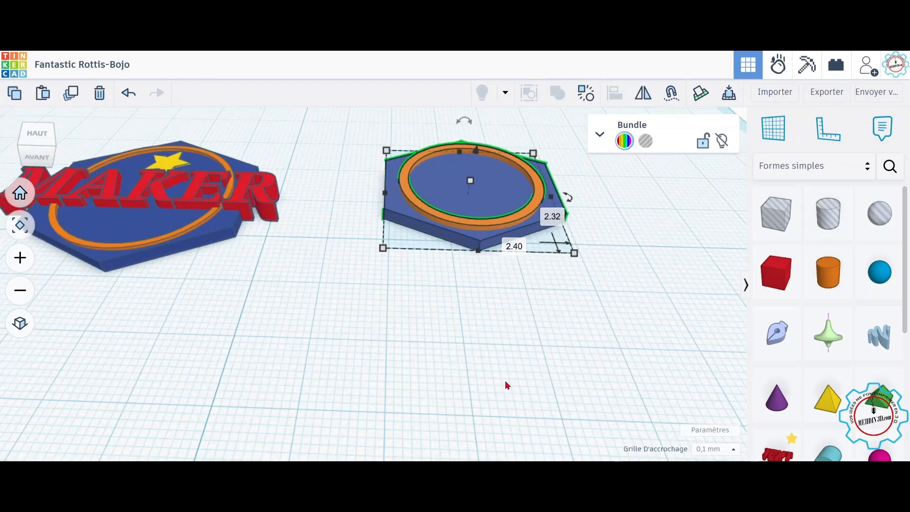
# Step: Add a star shape to the workplane and scale it down to about 11 by 12 mm
pyautogui.moveTo(491, 286); pyautogui.dragTo(488, 353, button='right')
pyautogui.scroll(-3, 494, 331)
pyautogui.scroll(-4, 839, 370)
pyautogui.scroll(-2, 845, 383)
pyautogui.moveTo(828, 398); pyautogui.dragTo(512, 190)
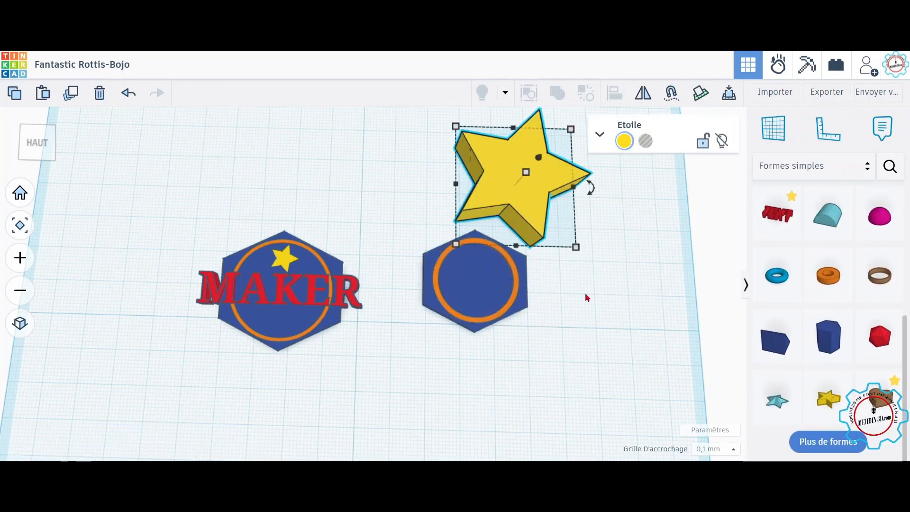
pyautogui.moveTo(575, 246); pyautogui.dragTo(490, 165)
# Step: Set the star's height to 2 mm
pyautogui.moveTo(522, 201); pyautogui.dragTo(521, 145, button='right')
pyautogui.click(513, 209)
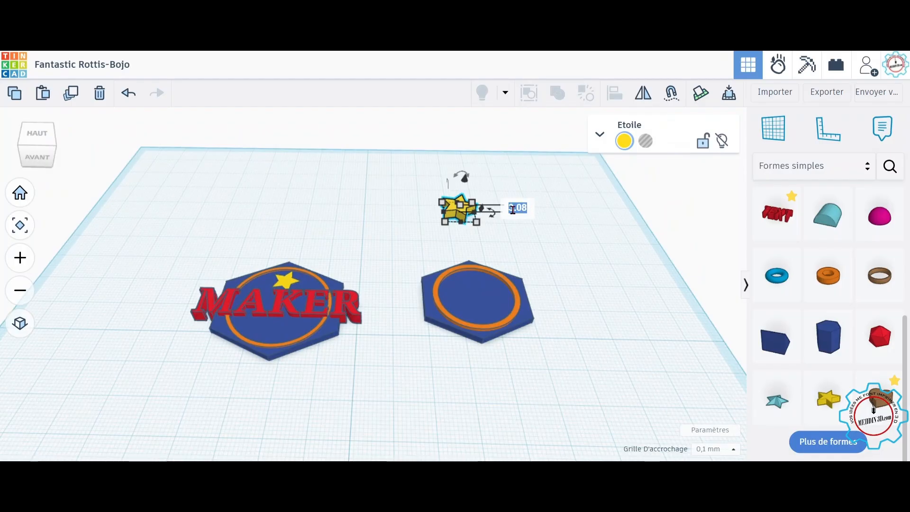
pyautogui.write('2')
pyautogui.press('Return')
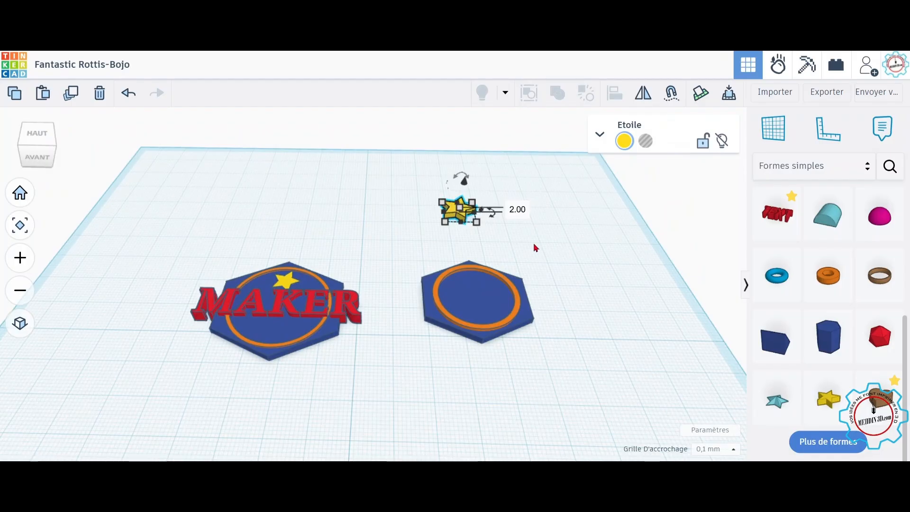
# Step: Undo the star's height change
pyautogui.scroll(2, 506, 245)
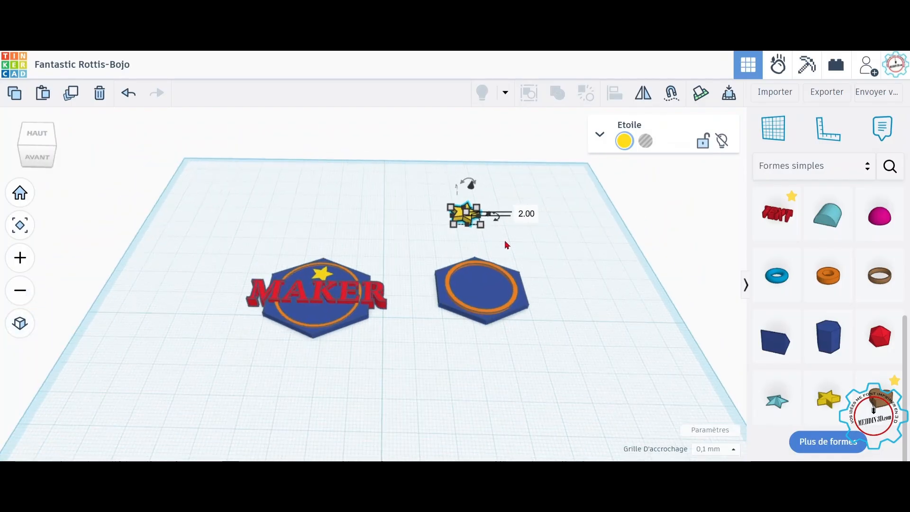
pyautogui.hotkey('ctrl', 'z')
pyautogui.scroll(3, 441, 202)
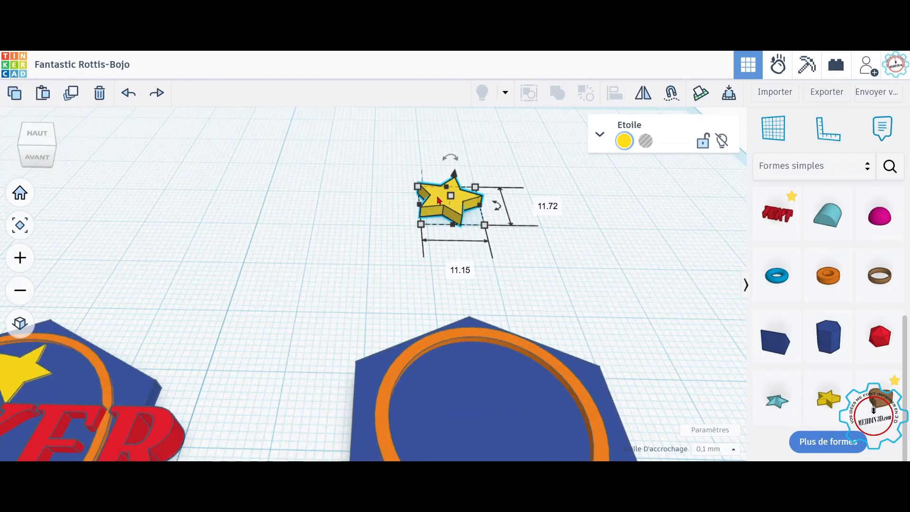
# Step: Move the star onto the hexagon base and set its height to 3 mm
pyautogui.moveTo(438, 196); pyautogui.dragTo(465, 382)
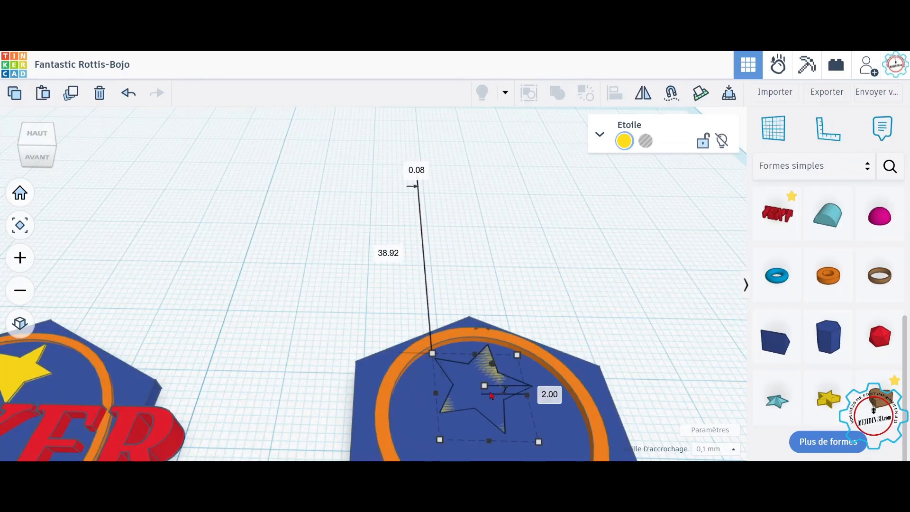
pyautogui.click(487, 389)
pyautogui.click(541, 389)
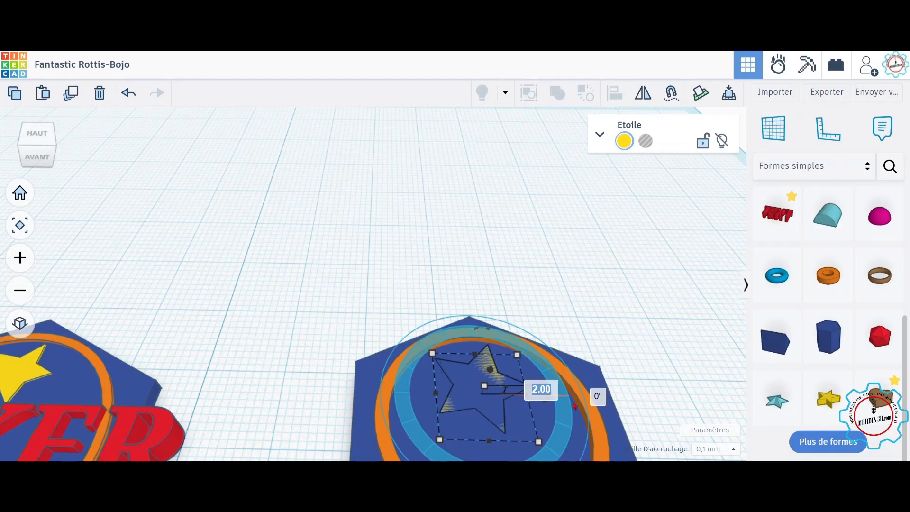
pyautogui.write('3')
pyautogui.press('Return')
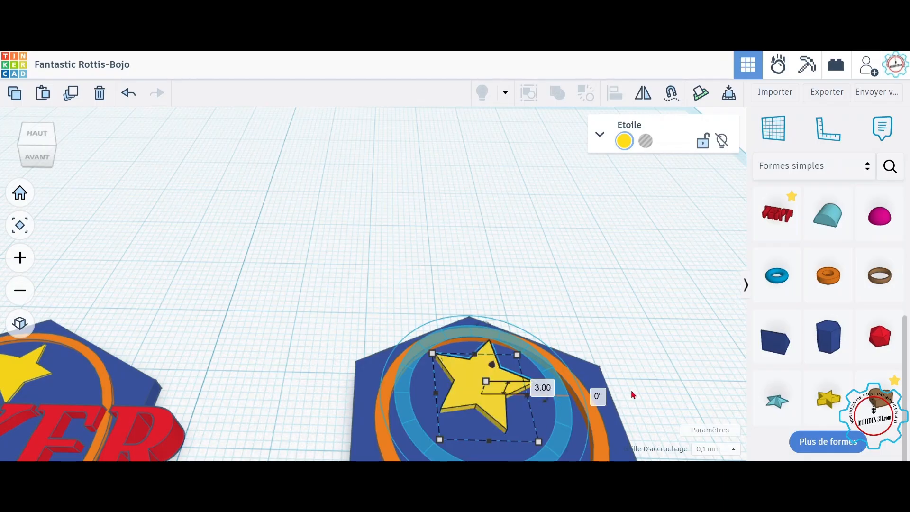
# Step: Position the star at the top of the orange ring on the hexagon base
pyautogui.moveTo(646, 383); pyautogui.dragTo(630, 251, button='middle')
pyautogui.moveTo(638, 266); pyautogui.dragTo(630, 312, button='right')
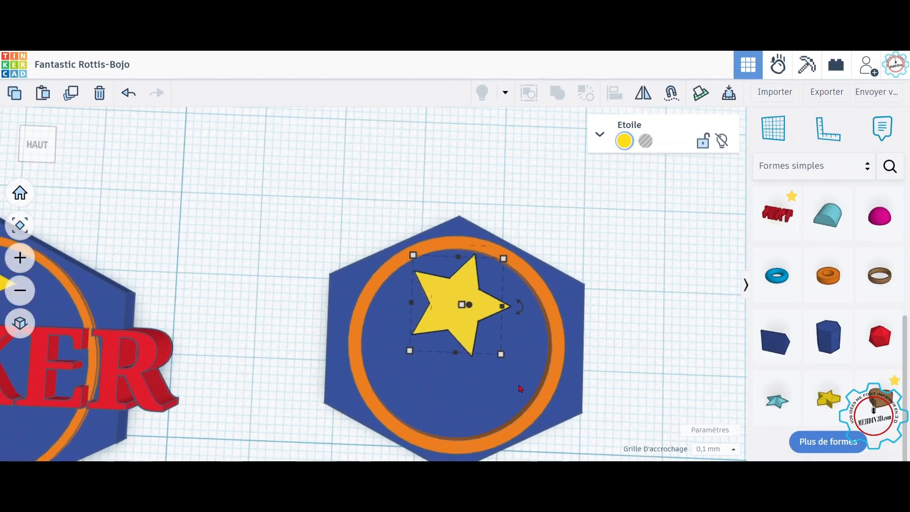
pyautogui.moveTo(503, 353); pyautogui.dragTo(475, 318)
pyautogui.moveTo(675, 368); pyautogui.dragTo(686, 302, button='right')
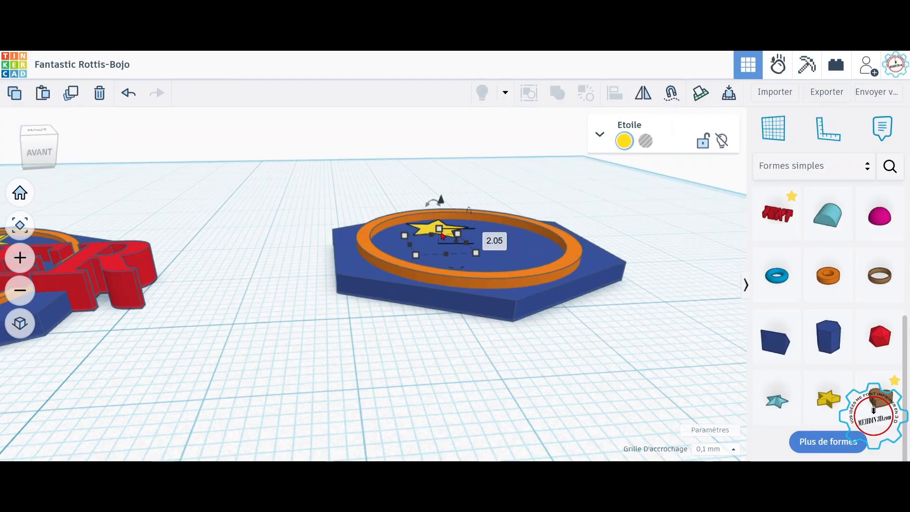
pyautogui.click(485, 237)
pyautogui.press('Return')
pyautogui.moveTo(608, 326); pyautogui.dragTo(604, 403, button='right')
pyautogui.moveTo(450, 300); pyautogui.dragTo(453, 278)
pyautogui.moveTo(651, 292); pyautogui.dragTo(610, 265, button='right')
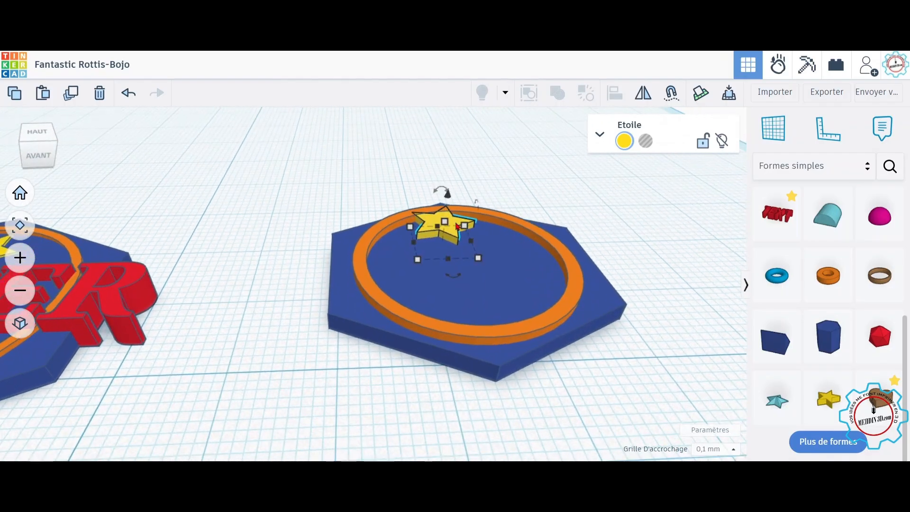
# Step: Set the star's height to 3.2 mm
pyautogui.click(496, 231)
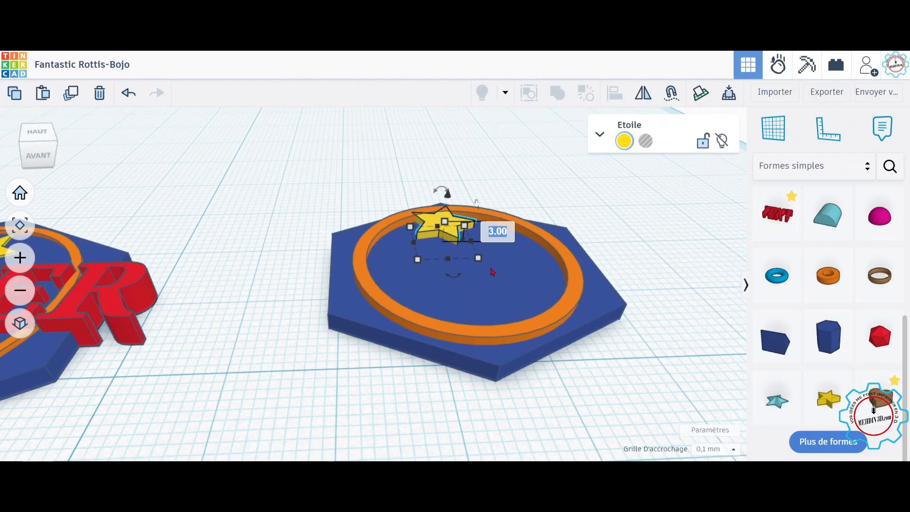
pyautogui.write('3.2')
pyautogui.press('Return')
# Step: Select the hexagon base and the star and group them together
pyautogui.moveTo(709, 270); pyautogui.dragTo(663, 345, button='right')
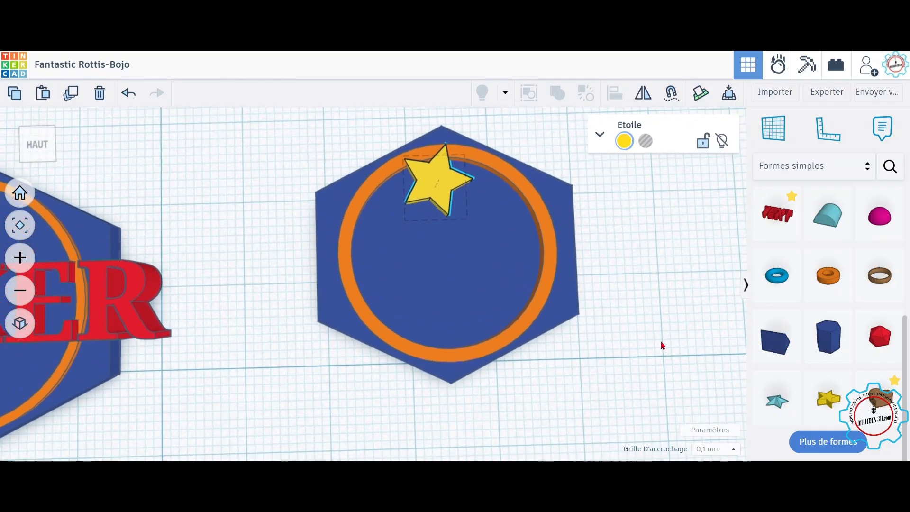
pyautogui.moveTo(630, 387)
pyautogui.mouseDown()
pyautogui.moveTo(384, 205)
pyautogui.moveTo(335, 146)
pyautogui.mouseUp()
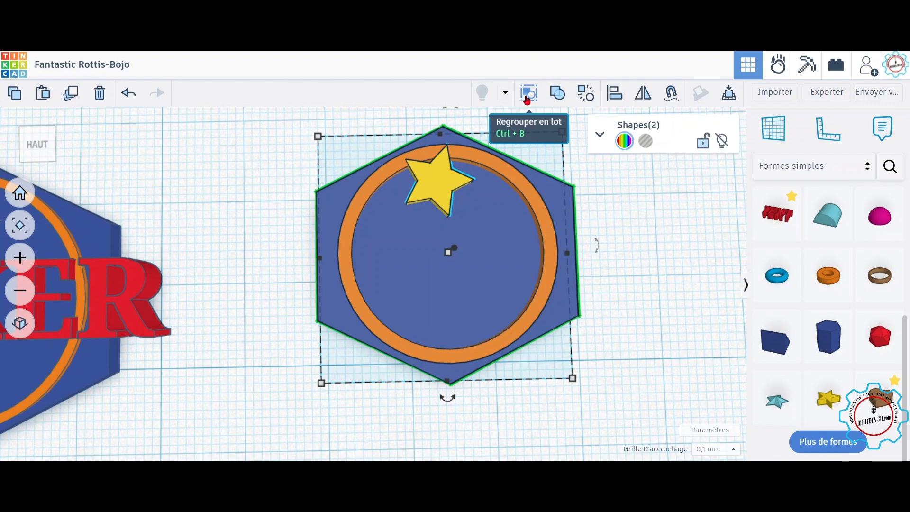
pyautogui.moveTo(528, 98)
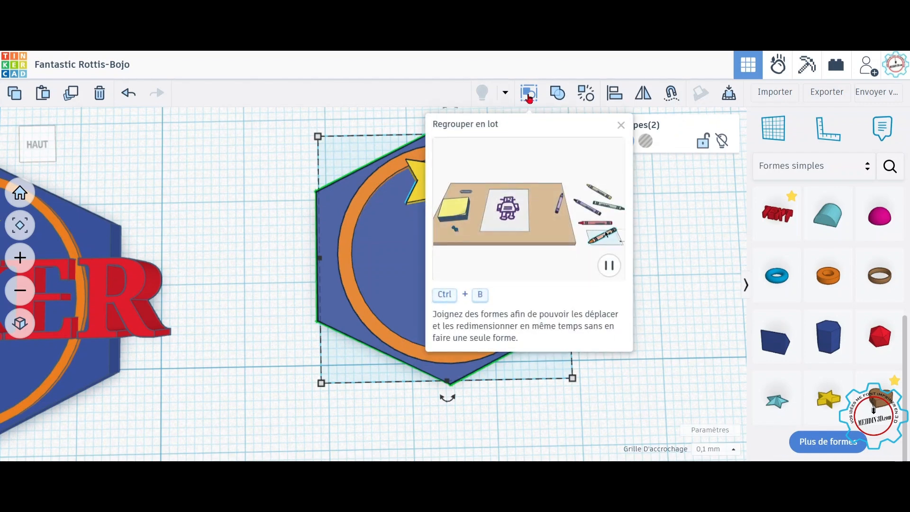
pyautogui.click(528, 98)
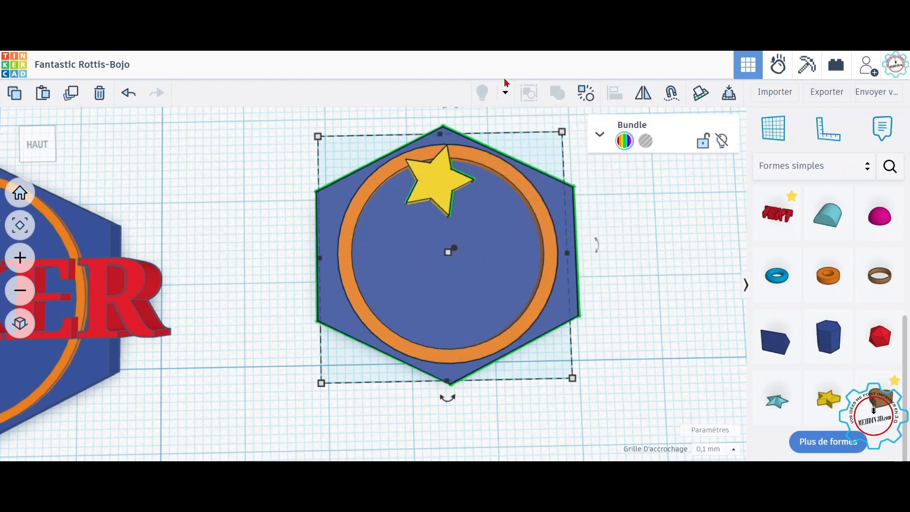
# Step: Add a text shape to the workplane and change its text to MAKER
pyautogui.moveTo(776, 214); pyautogui.dragTo(543, 282)
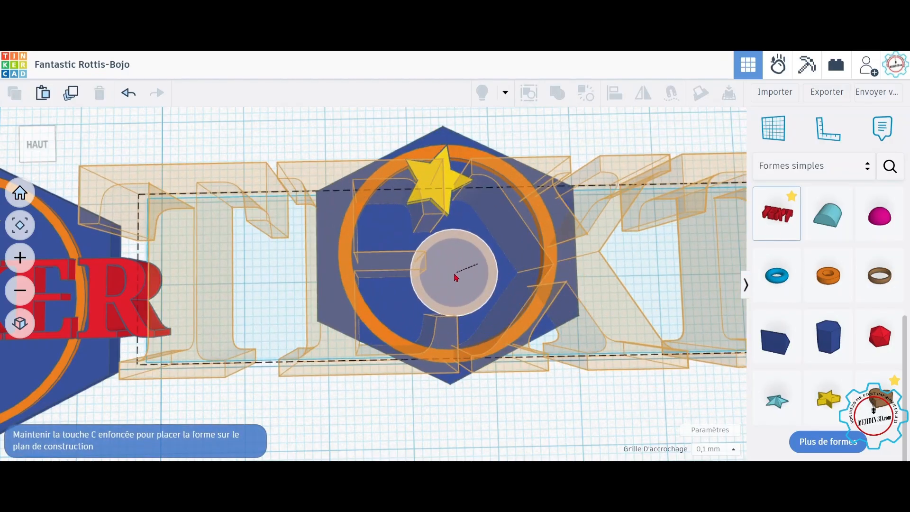
pyautogui.moveTo(456, 277); pyautogui.dragTo(455, 202, button='right')
pyautogui.moveTo(449, 216); pyautogui.dragTo(453, 324)
pyautogui.scroll(-5, 452, 324)
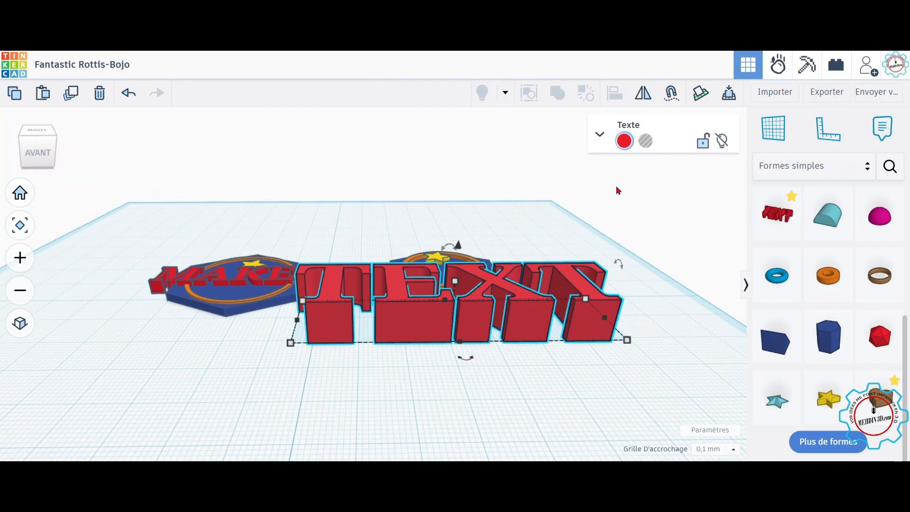
pyautogui.click(639, 252)
pyautogui.press('BackSpace')
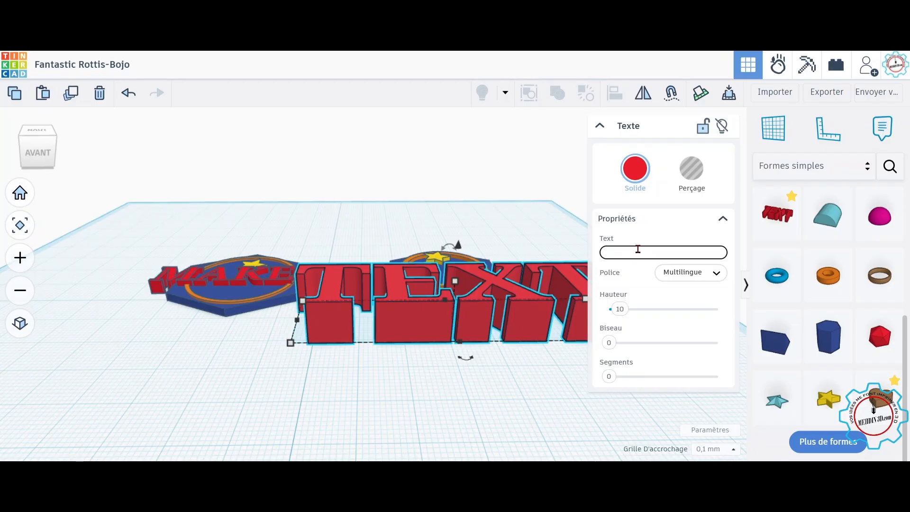
pyautogui.write('MA')
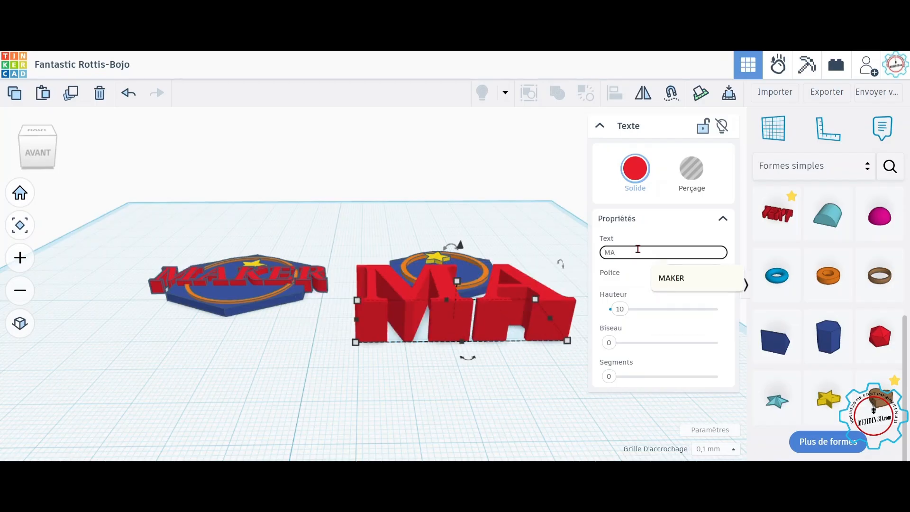
pyautogui.write('KER')
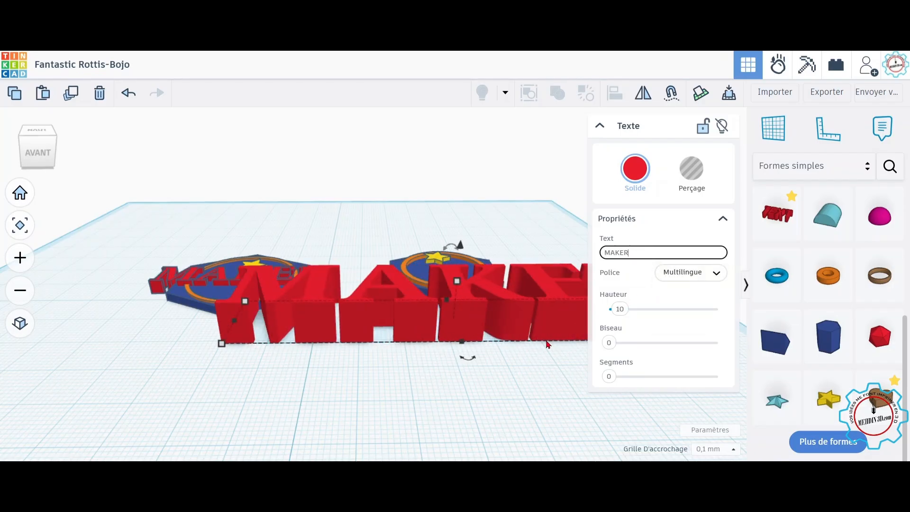
# Step: Set the MAKER text's height to 3 mm
pyautogui.scroll(-5, 547, 344)
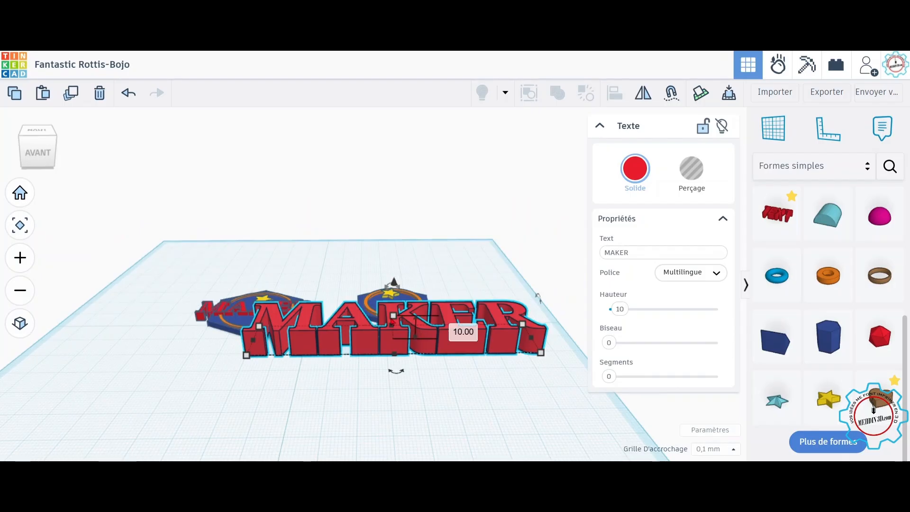
pyautogui.click(451, 330)
pyautogui.write('3')
pyautogui.press('Return')
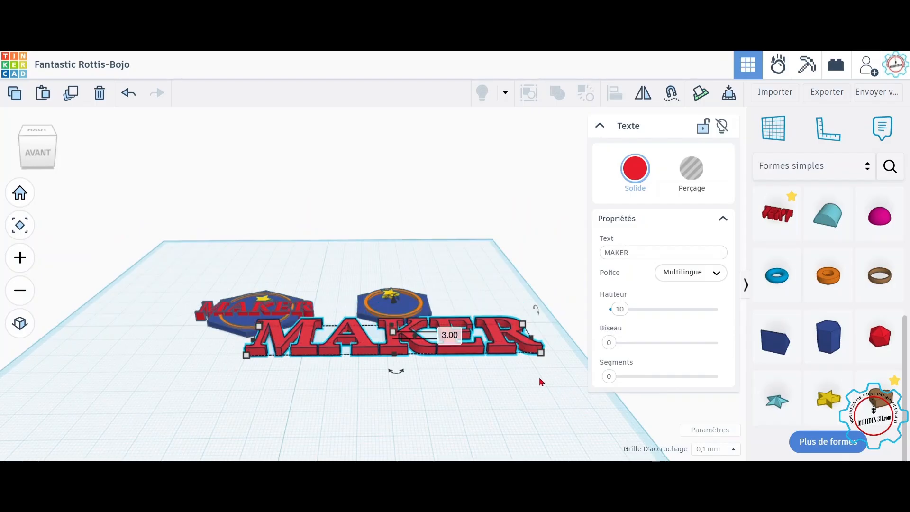
# Step: Scale the MAKER text down to about 32.6 by 5.2 mm
pyautogui.moveTo(541, 354); pyautogui.dragTo(428, 337)
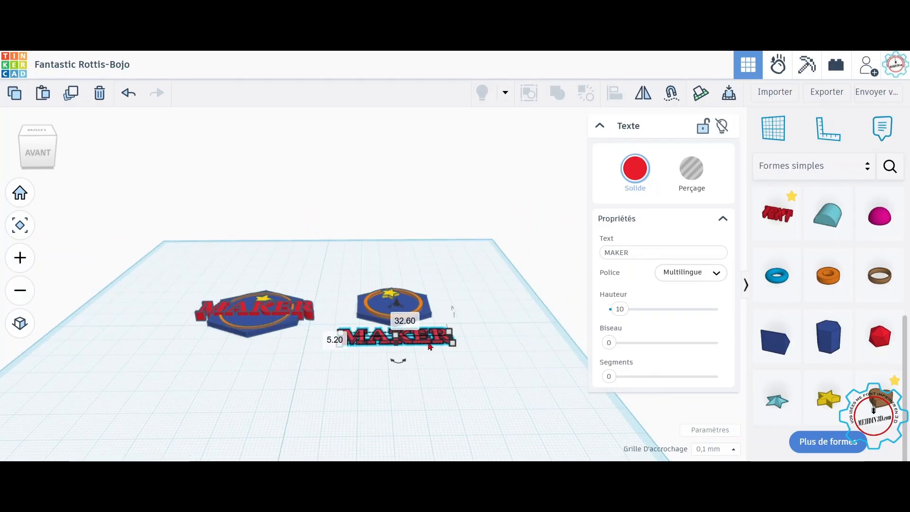
pyautogui.scroll(1, 446, 370)
pyautogui.scroll(6, 443, 379)
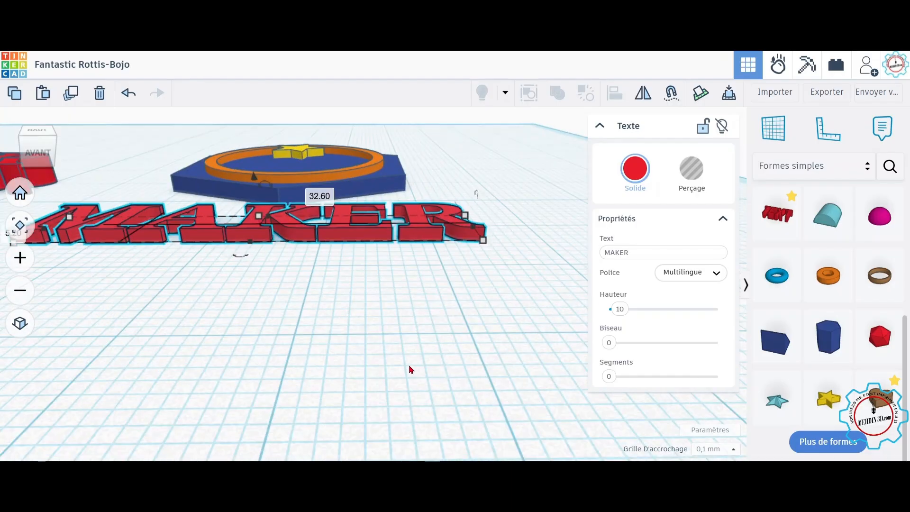
pyautogui.moveTo(452, 393); pyautogui.dragTo(456, 419, button='right')
pyautogui.moveTo(495, 322); pyautogui.dragTo(520, 208, button='middle')
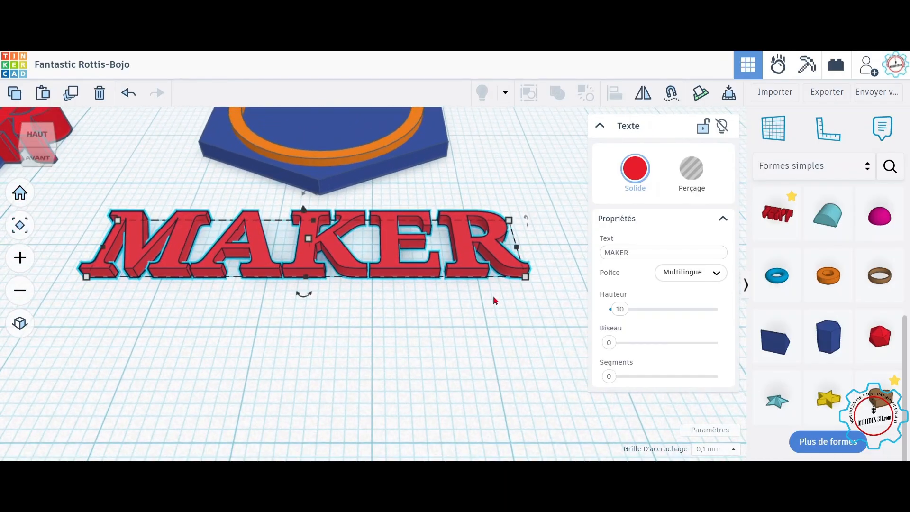
# Step: Raise the MAKER text and set its elevation to 3 mm
pyautogui.moveTo(365, 349); pyautogui.dragTo(364, 326, button='right')
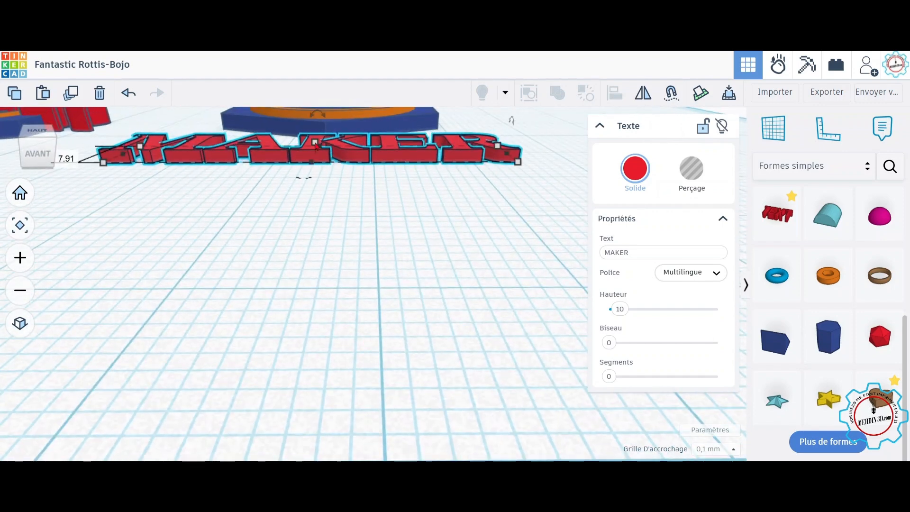
pyautogui.moveTo(316, 154)
pyautogui.click(382, 151)
pyautogui.write('3')
pyautogui.press('Return')
# Step: Select the text and the badge and align them centred in both directions
pyautogui.moveTo(404, 187); pyautogui.dragTo(428, 279, button='right')
pyautogui.scroll(-5, 428, 280)
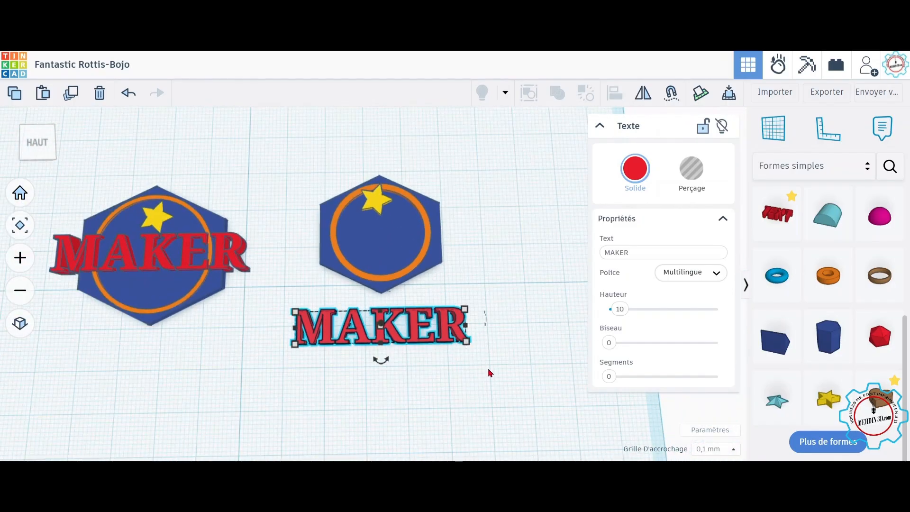
pyautogui.moveTo(491, 363); pyautogui.dragTo(318, 147)
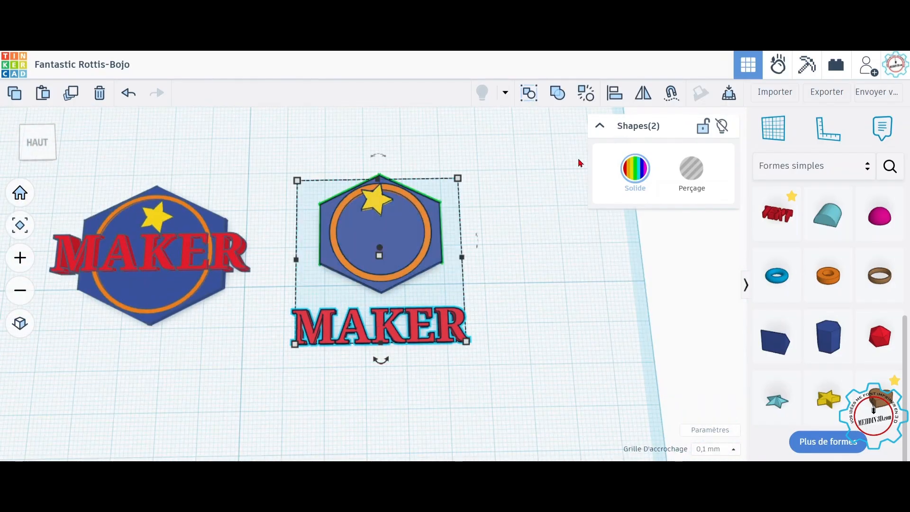
pyautogui.click(615, 93)
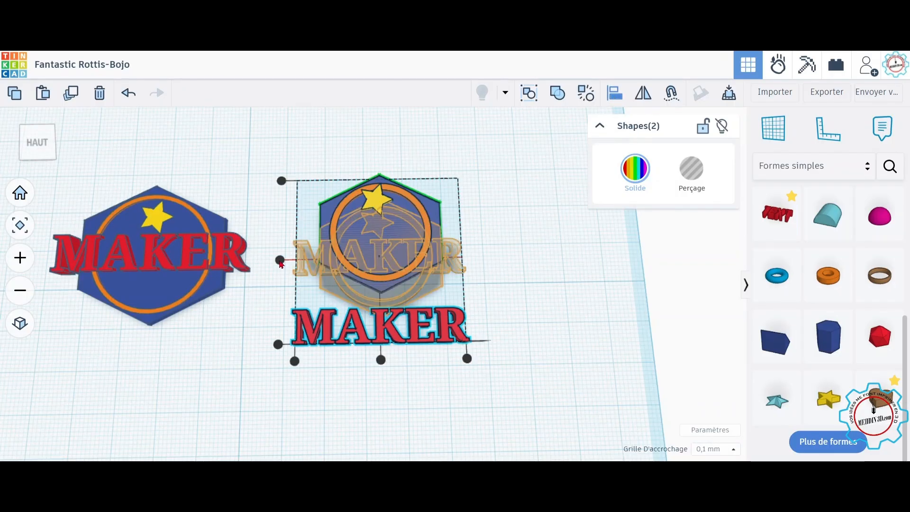
pyautogui.click(280, 260)
pyautogui.click(381, 335)
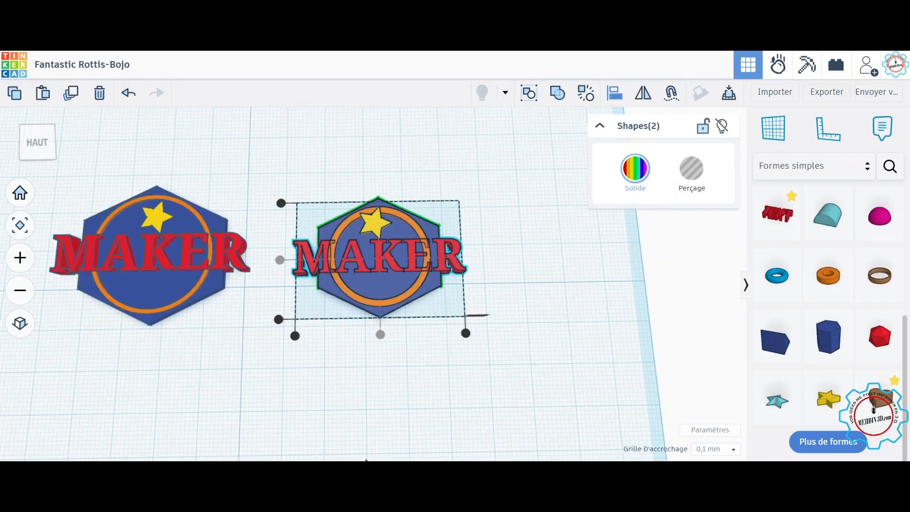
pyautogui.click(406, 398)
pyautogui.moveTo(407, 398); pyautogui.dragTo(416, 333, button='right')
pyautogui.scroll(5, 416, 333)
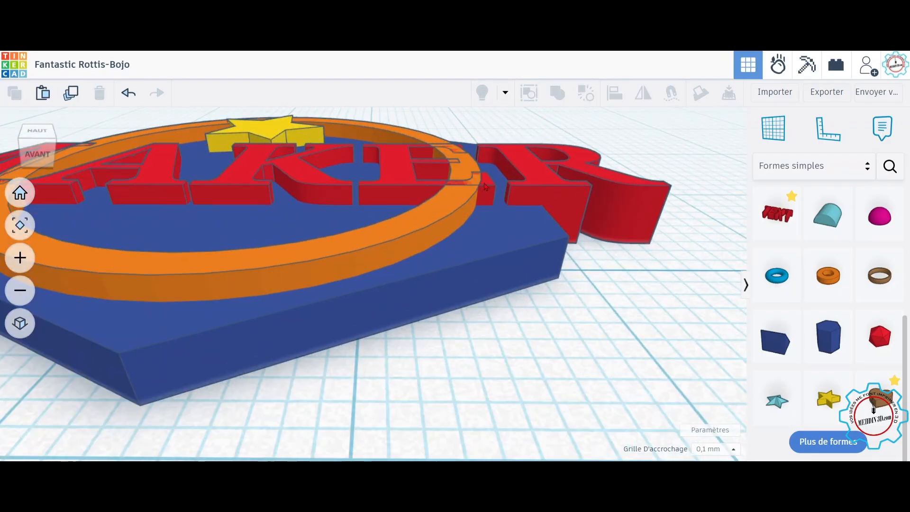
# Step: Set the MAKER text's elevation to 3.2 mm
pyautogui.click(485, 186)
pyautogui.click(252, 162)
pyautogui.click(313, 188)
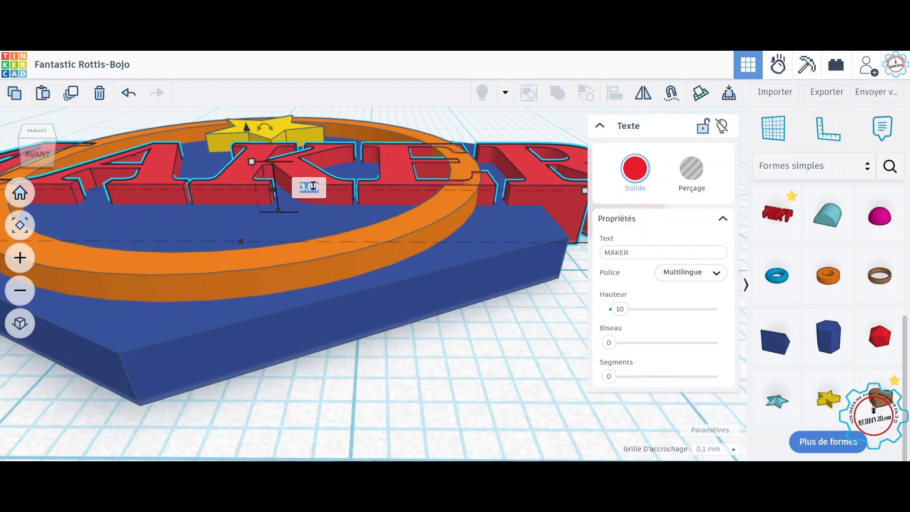
pyautogui.write('3.2')
pyautogui.press('Return')
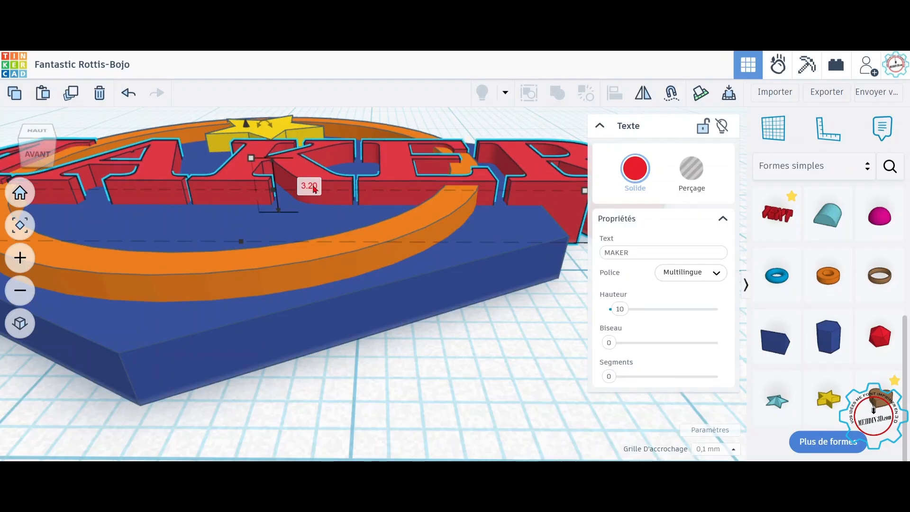
# Step: Group the MAKER text with the badge and export the design
pyautogui.scroll(-5, 415, 268)
pyautogui.scroll(-4, 478, 347)
pyautogui.moveTo(477, 345); pyautogui.dragTo(480, 381, button='right')
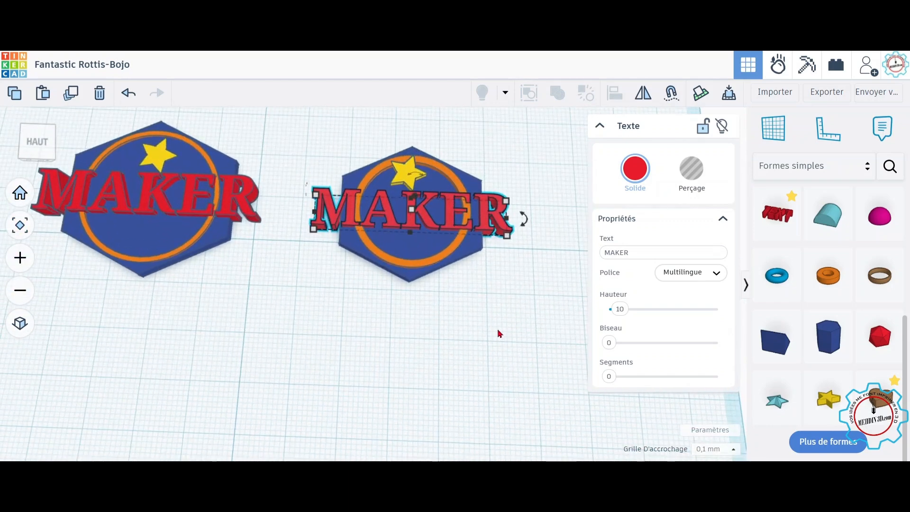
pyautogui.moveTo(497, 331); pyautogui.dragTo(495, 291, button='middle')
pyautogui.moveTo(496, 291); pyautogui.dragTo(485, 333, button='right')
pyautogui.moveTo(468, 281); pyautogui.dragTo(459, 333, button='middle')
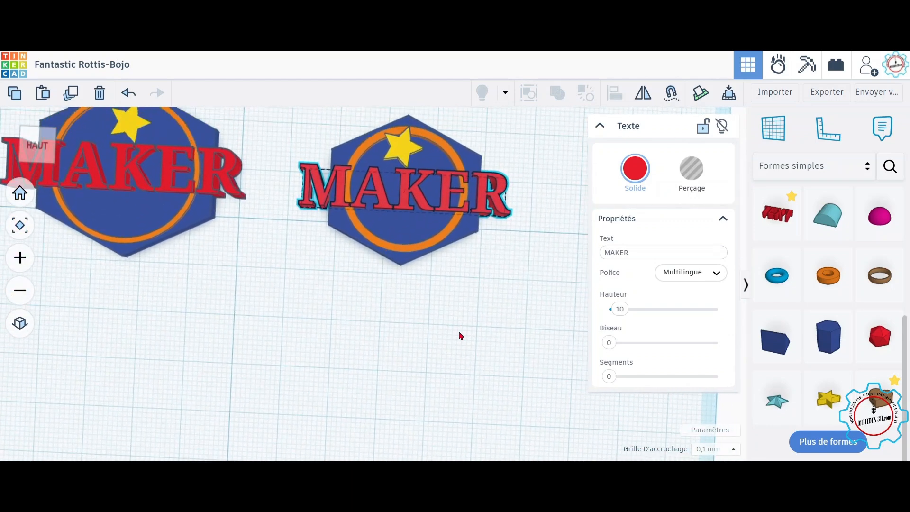
pyautogui.moveTo(545, 343); pyautogui.dragTo(294, 150)
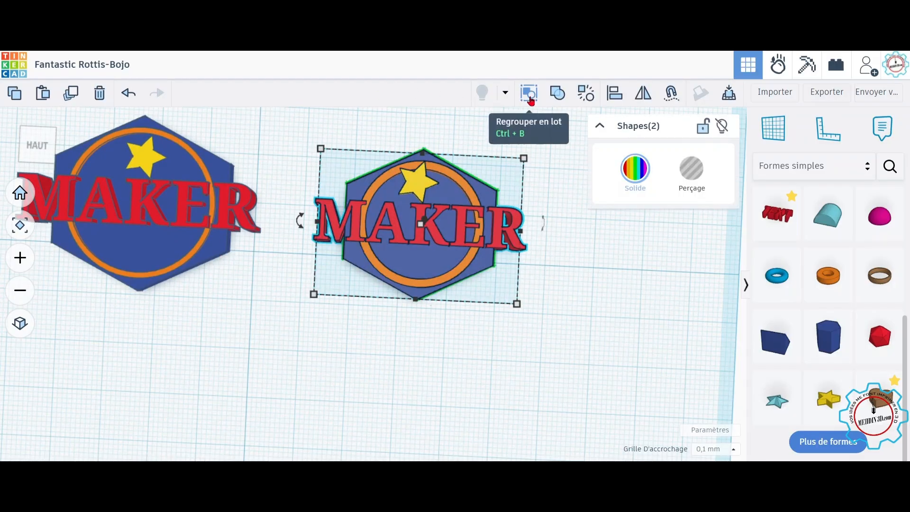
pyautogui.click(529, 96)
pyautogui.moveTo(497, 350)
pyautogui.mouseDown(button='right')
pyautogui.moveTo(513, 339)
pyautogui.moveTo(527, 264)
pyautogui.moveTo(505, 362)
pyautogui.mouseUp(button='right')
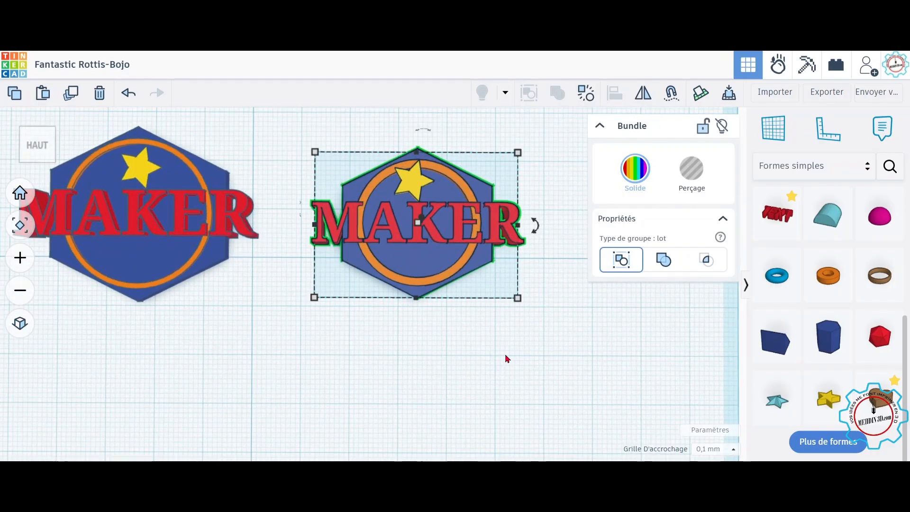
pyautogui.click(824, 94)
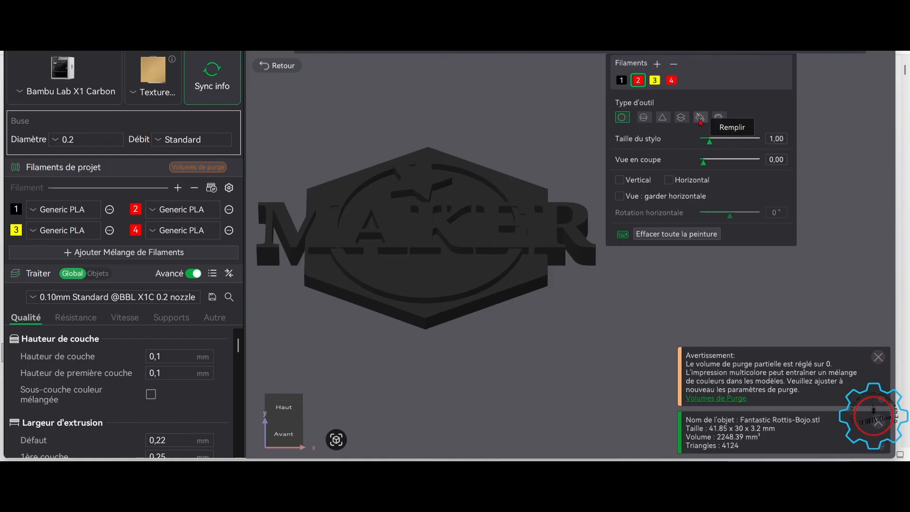
# Step: Paint the star with yellow filament 3 using the Fill tool
pyautogui.click(700, 117)
pyautogui.click(655, 80)
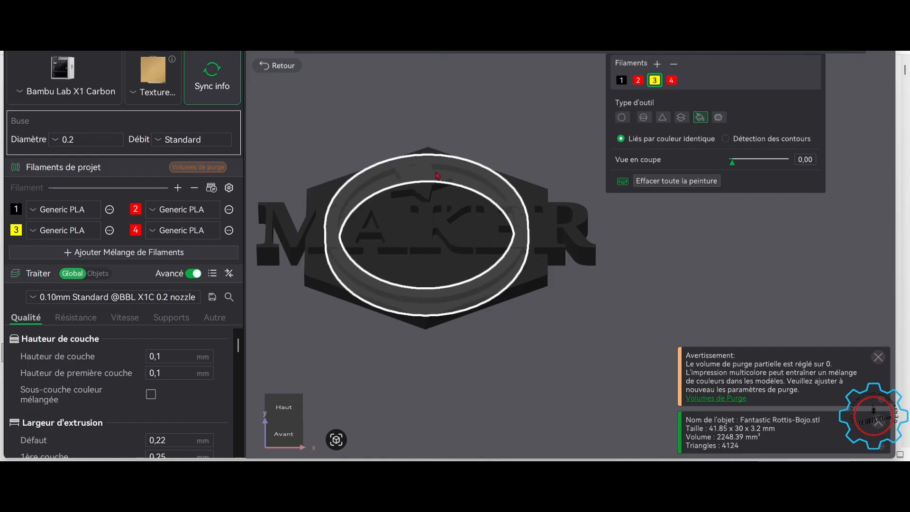
pyautogui.click(421, 179)
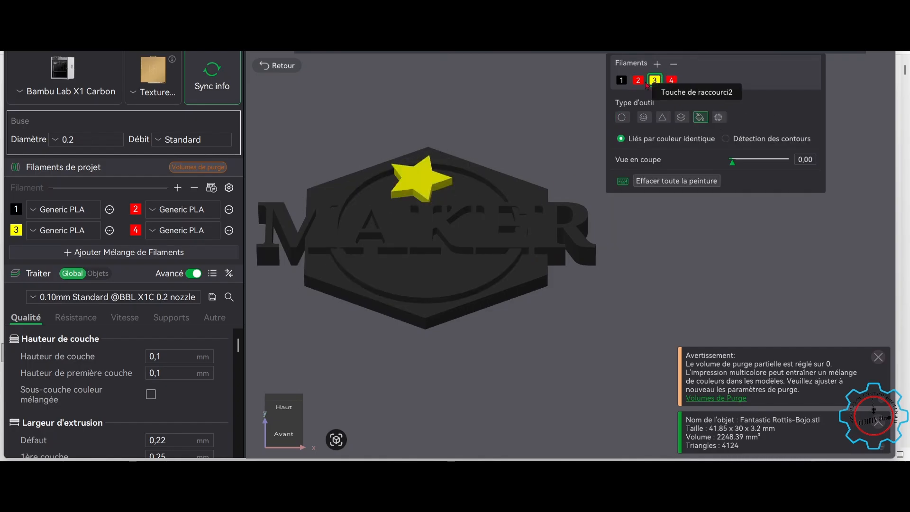
# Step: Change filament 4's colour to orange
pyautogui.click(135, 230)
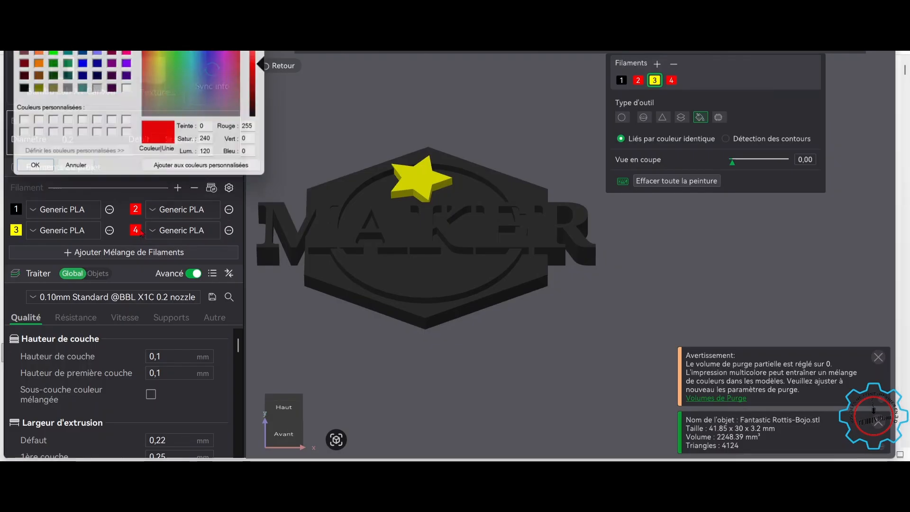
pyautogui.click(35, 66)
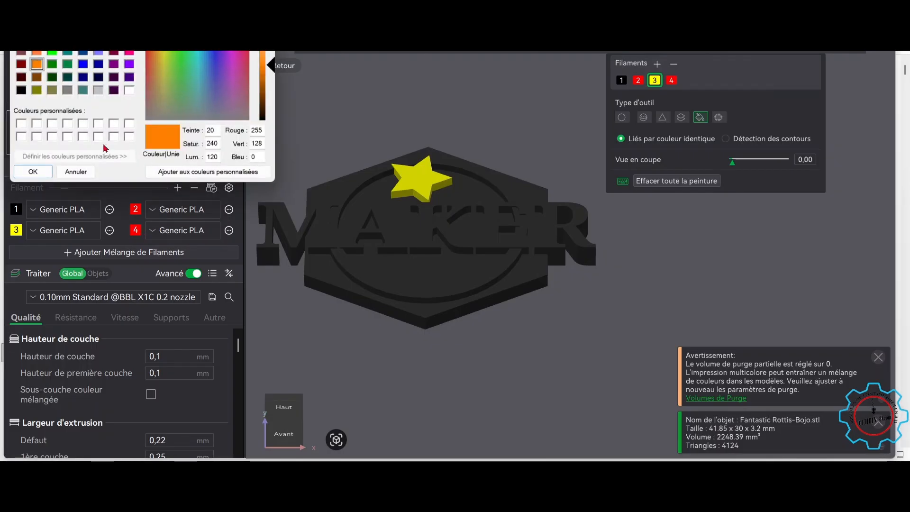
pyautogui.click(36, 173)
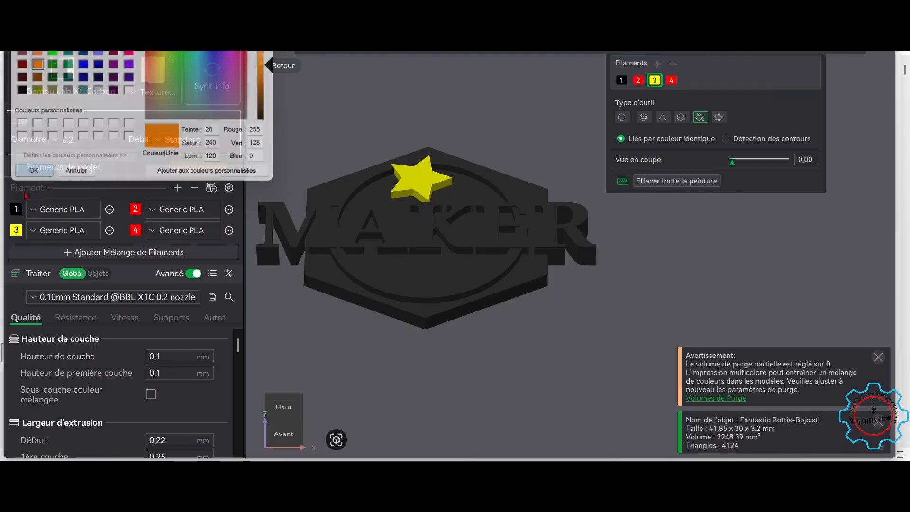
# Step: Change filament 1's colour to blue
pyautogui.click(17, 209)
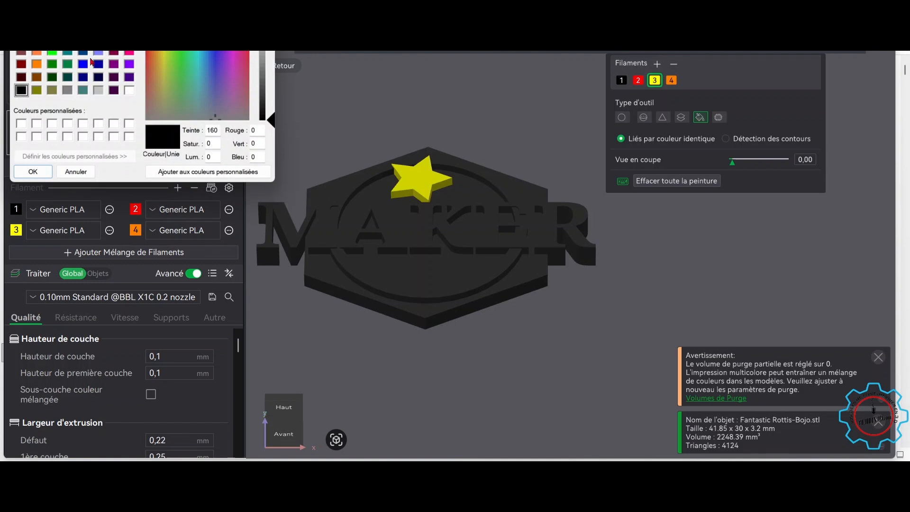
pyautogui.click(83, 63)
pyautogui.click(33, 171)
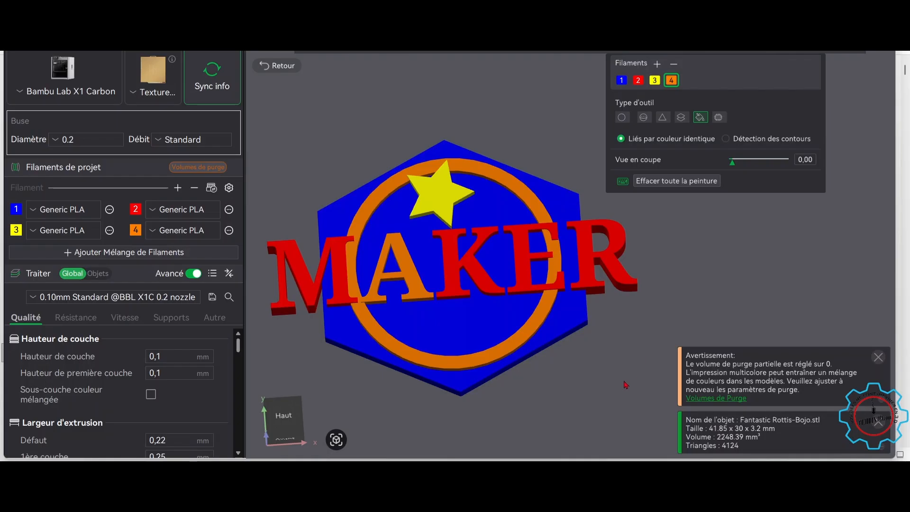
pyautogui.moveTo(624, 382); pyautogui.dragTo(632, 369, button='middle')
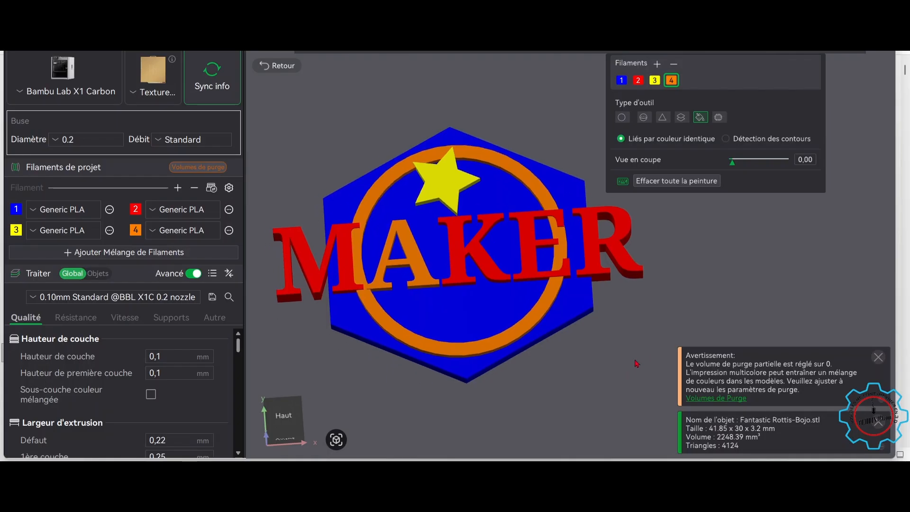